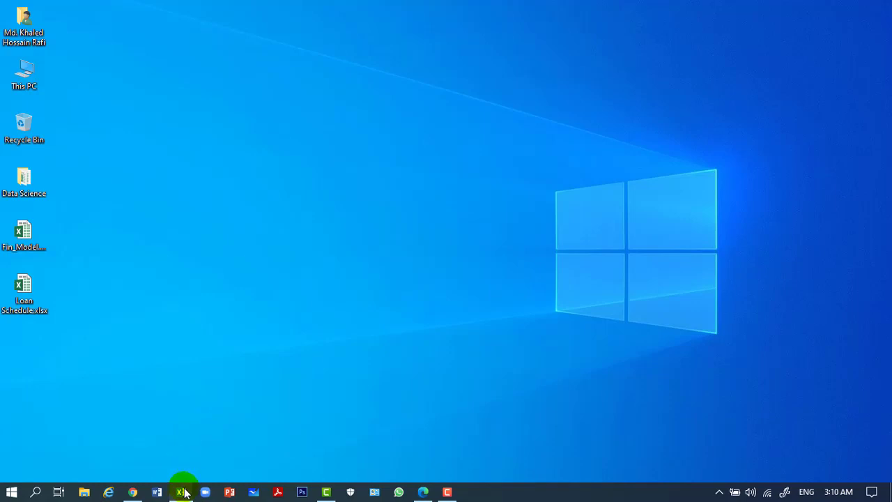
Bring up the Loan Schedule.xlsx workbook in Excel and review the loan amount, interest rate and maturity cells.
mouse_move(184, 492)
click(187, 457)
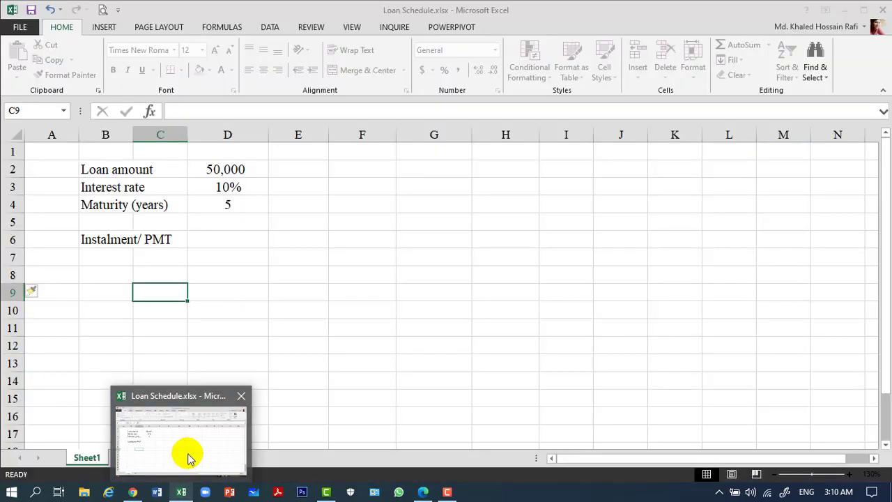
click(186, 454)
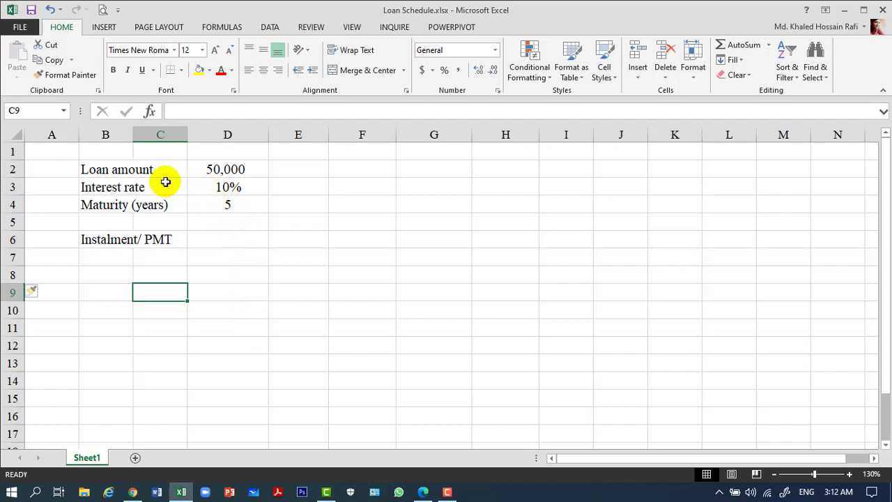
click(234, 169)
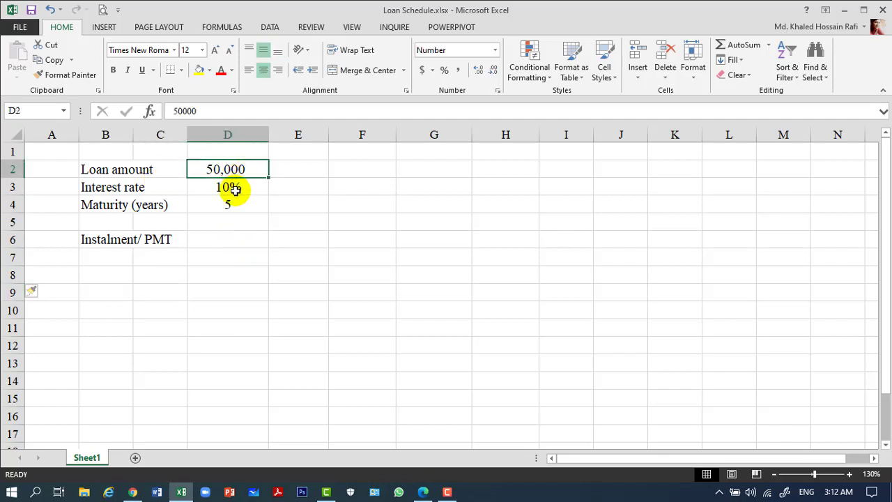
click(235, 189)
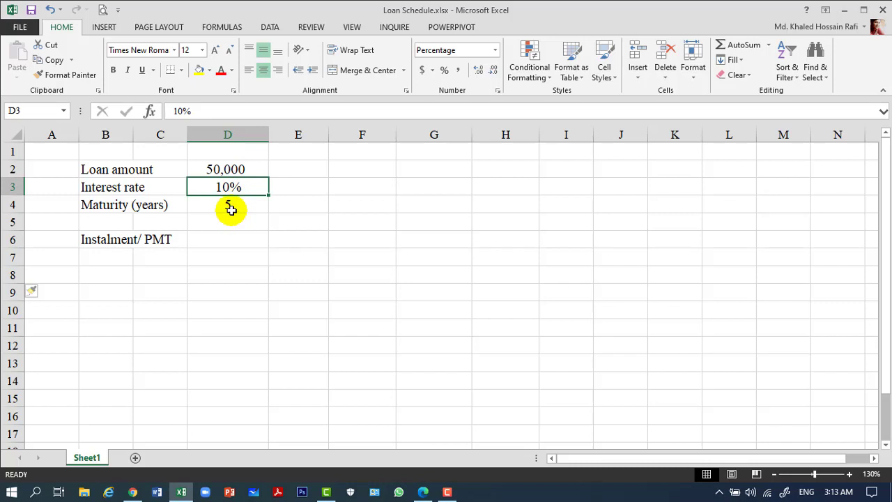
click(233, 202)
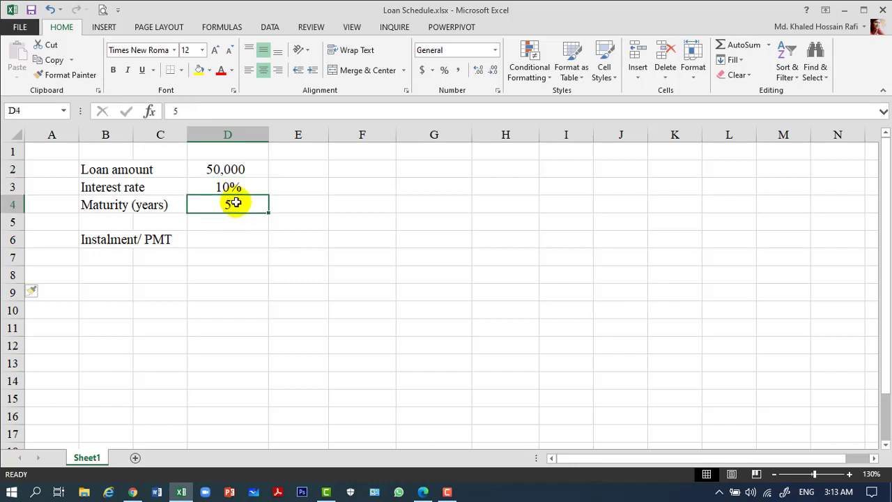
Calculate the loan instalment in D6 with the formula =PMT(D3,D4,D2,0,0).
click(233, 240)
text(=)
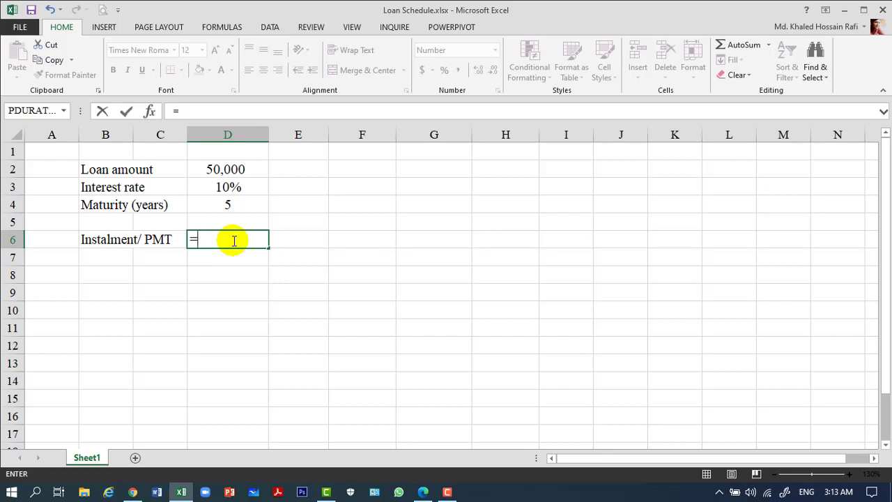
text(P)
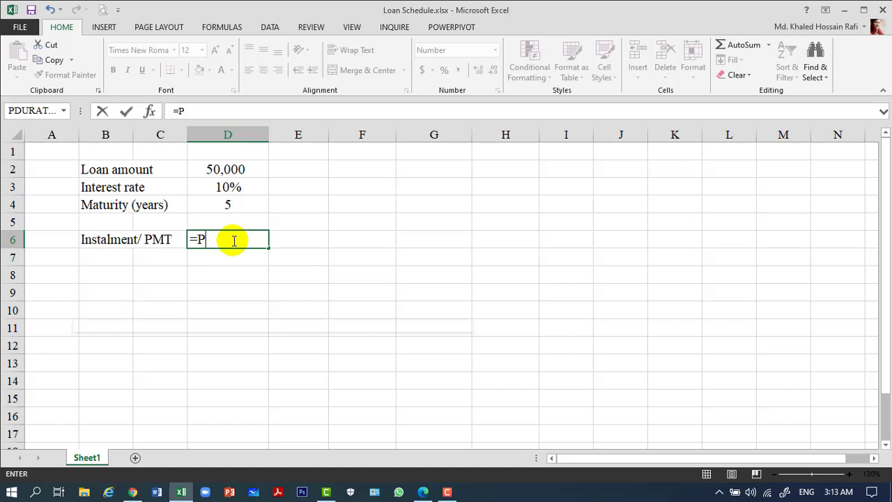
text(MT()
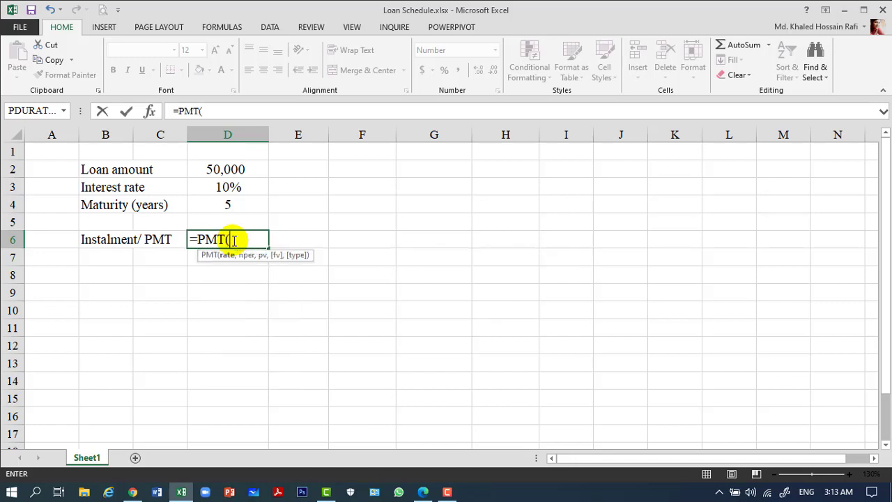
click(228, 194)
text(,)
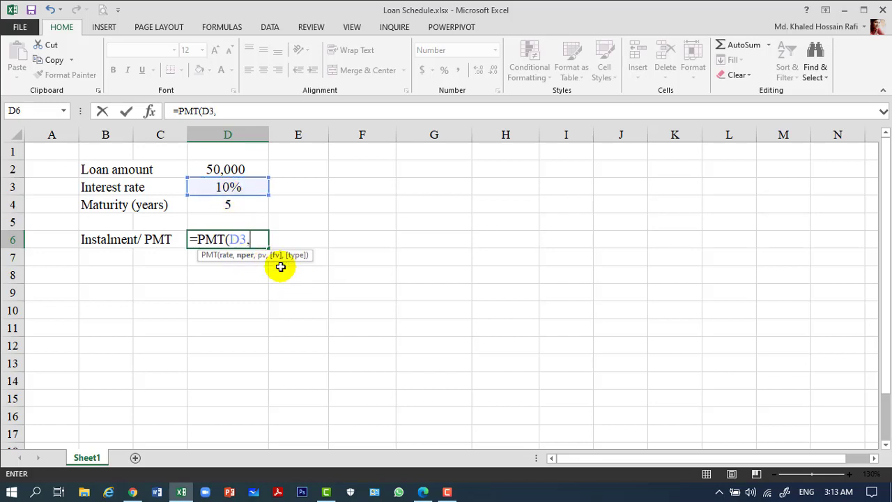
click(233, 207)
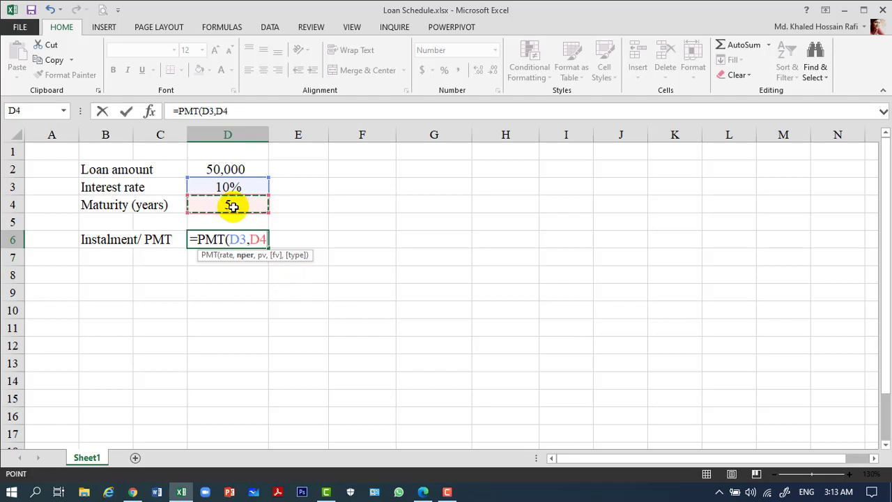
text(,)
click(245, 168)
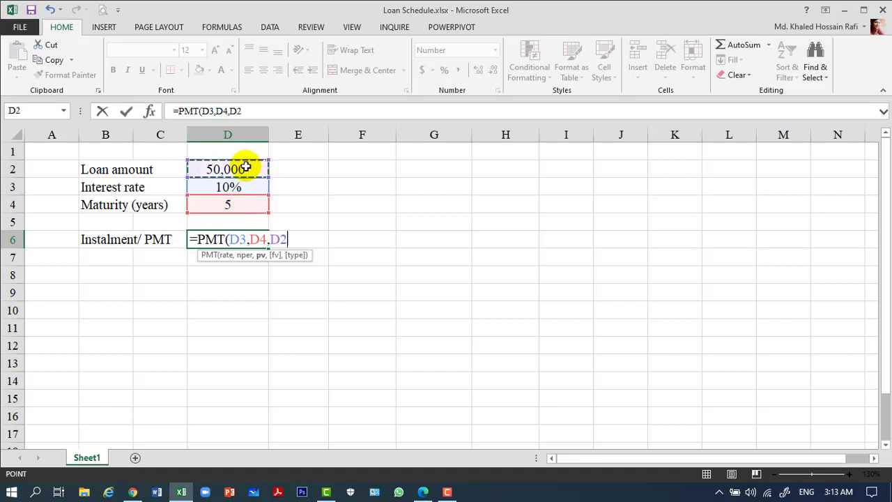
text(,)
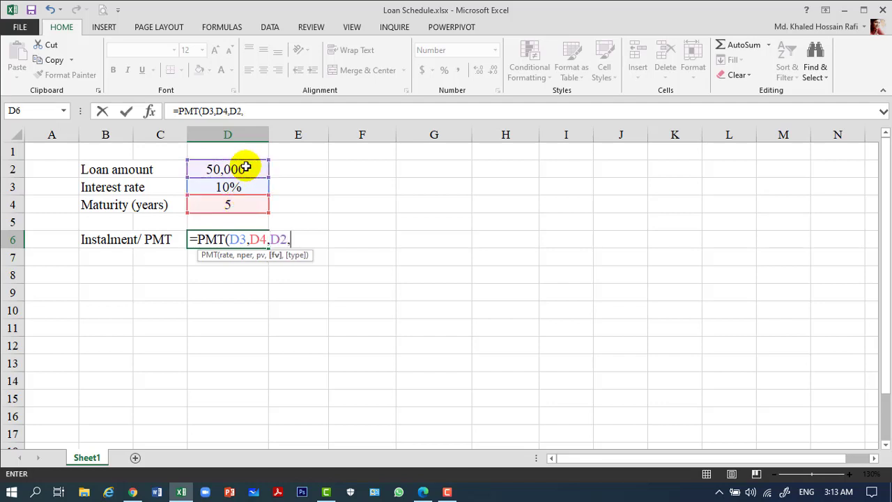
text(0,0)
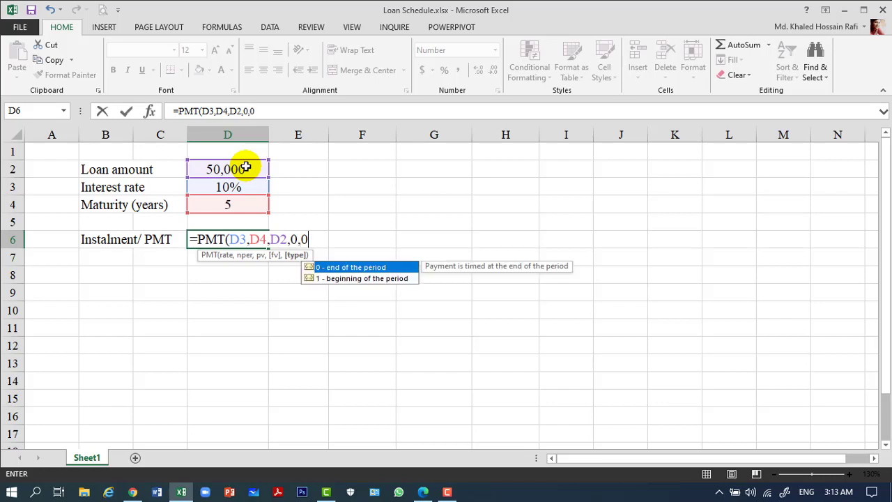
text())
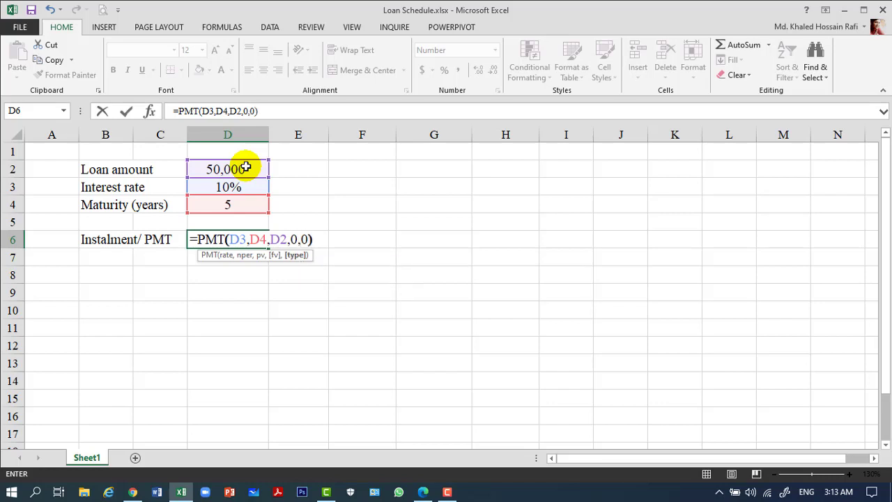
key(Return)
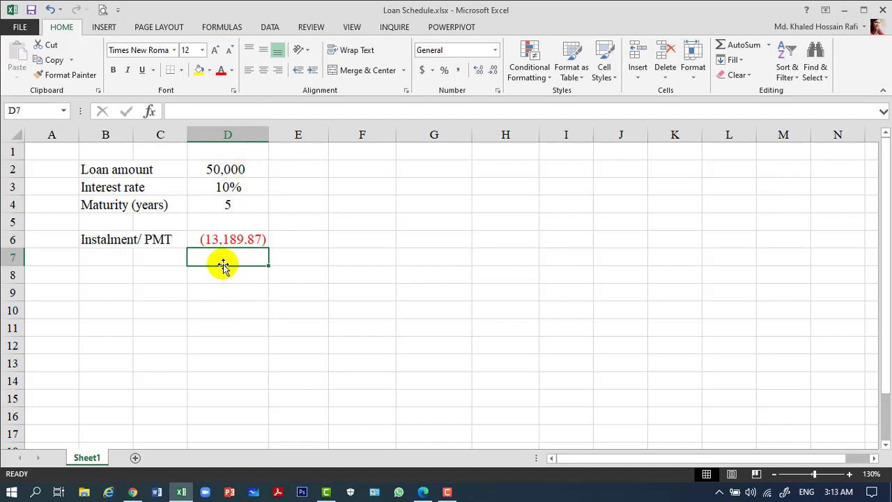
click(231, 237)
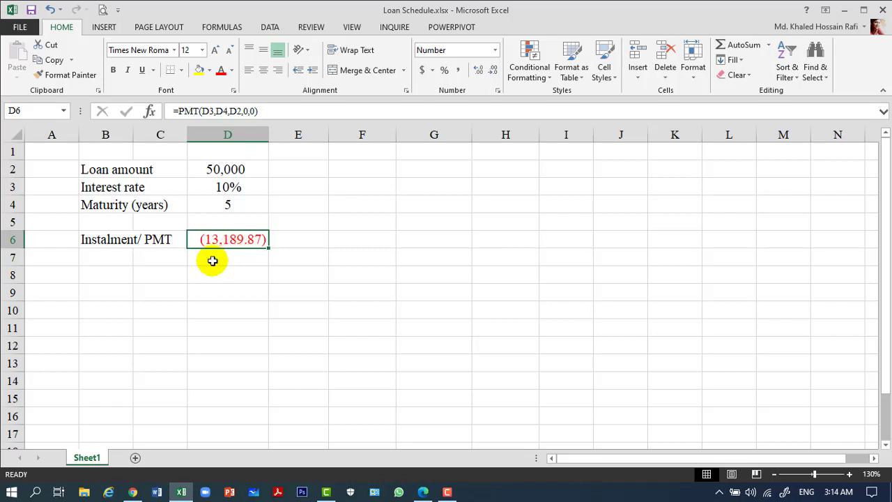
Enter the schedule headings Year, Beg. Balance and Interest in cells C9 to E9.
click(163, 290)
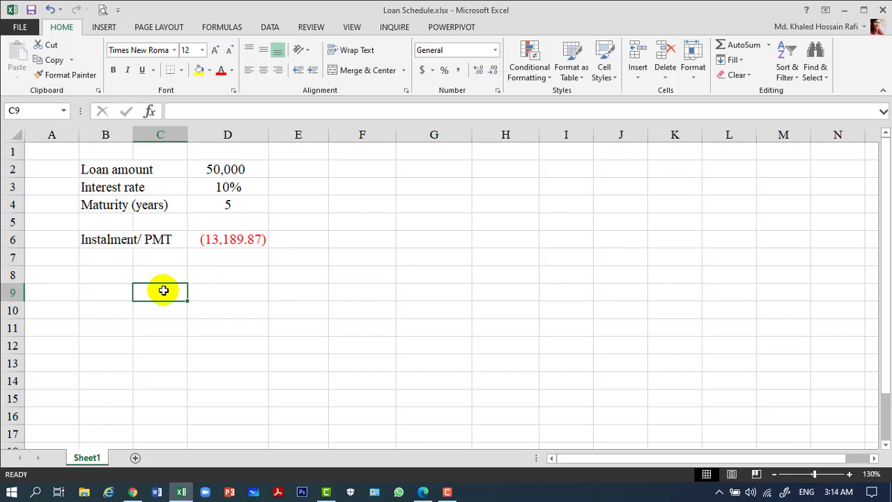
text(Year)
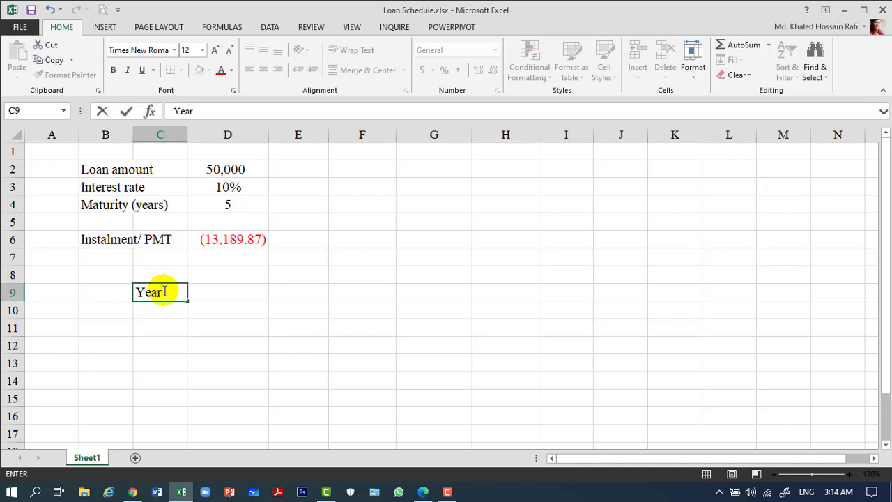
key(Tab)
text(Beg)
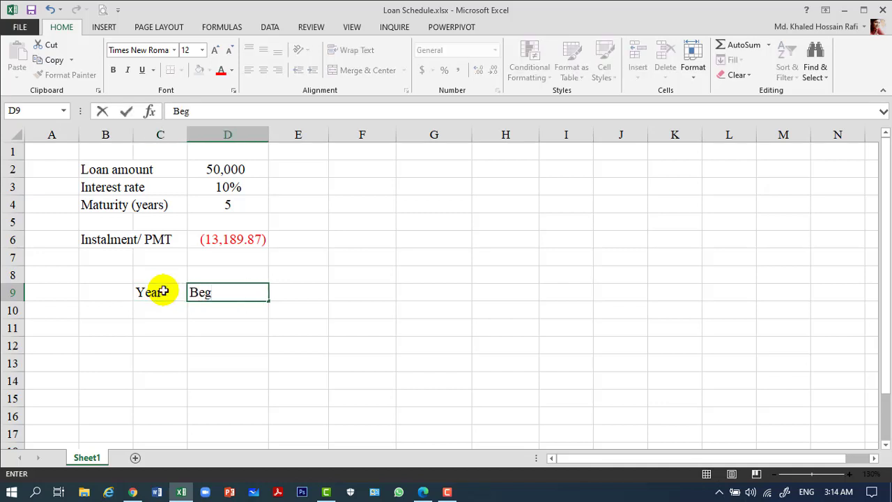
text(. Balance)
key(Return)
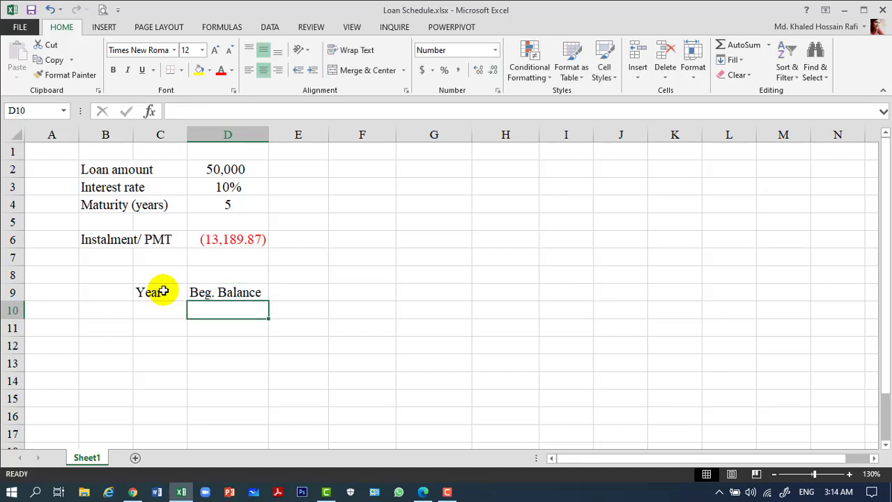
key(Up)
key(Right)
text(I)
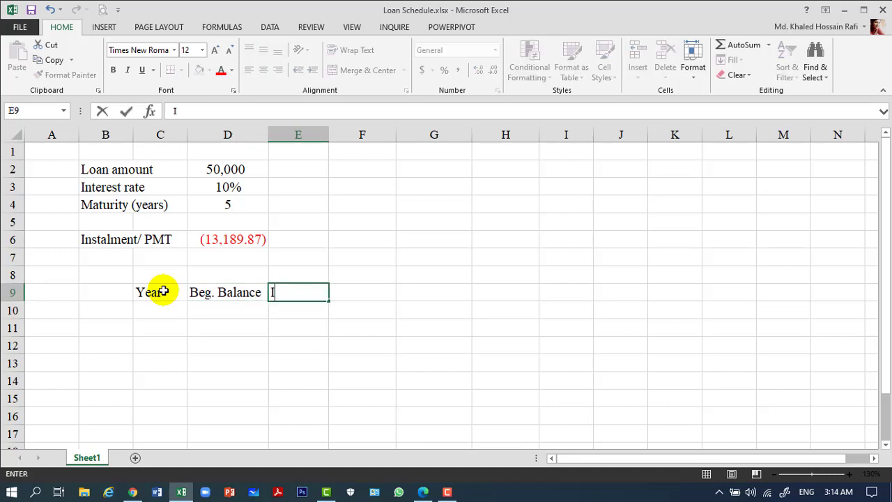
text(nterest)
key(Tab)
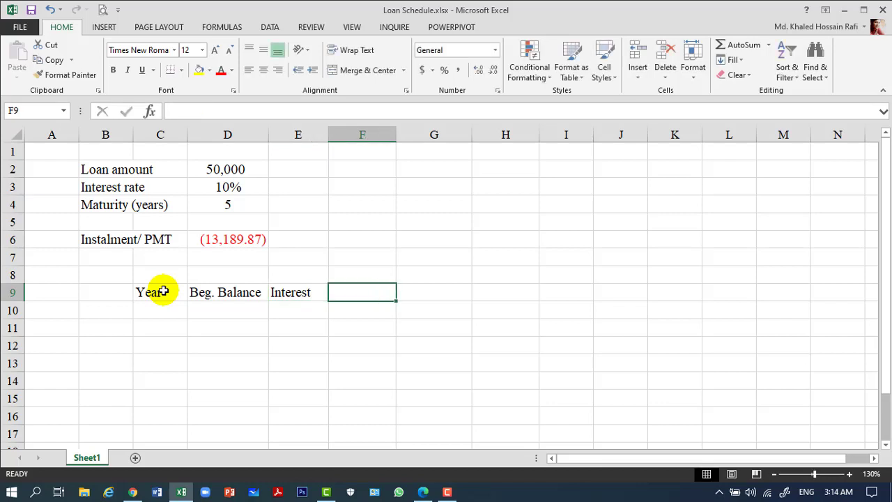
Enter the headings Principal, Intalment and End. Balance in F9 to H9, and widen column H to fit its heading.
text(Principal)
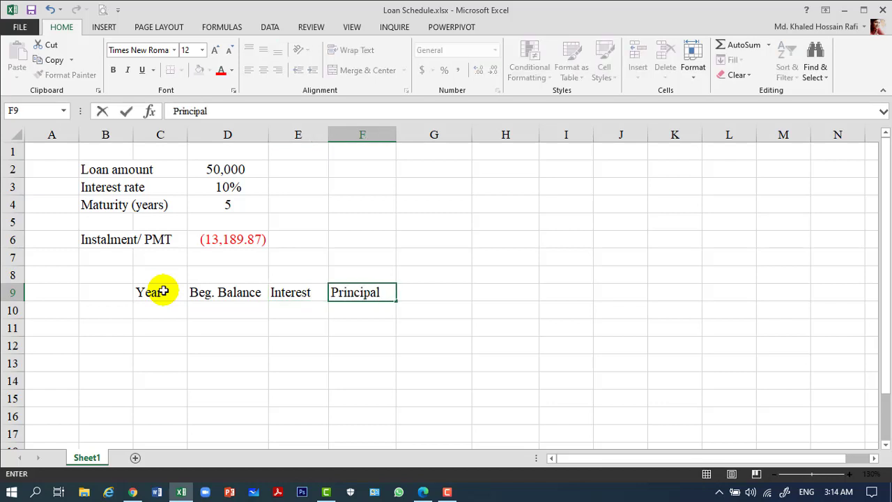
key(Tab)
text(I)
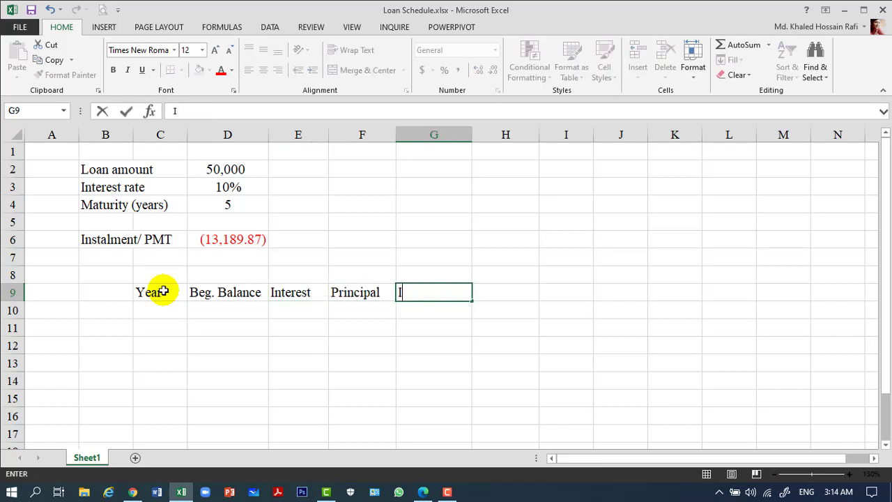
text(ntalment)
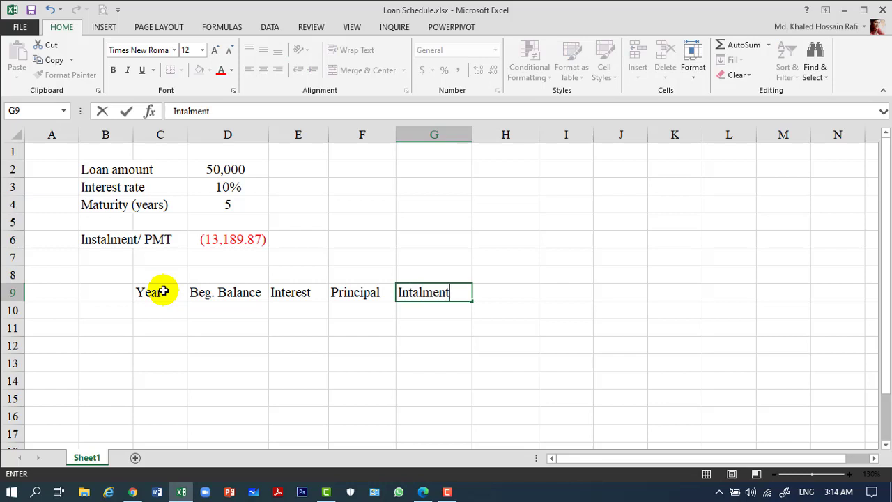
key(Tab)
text(En)
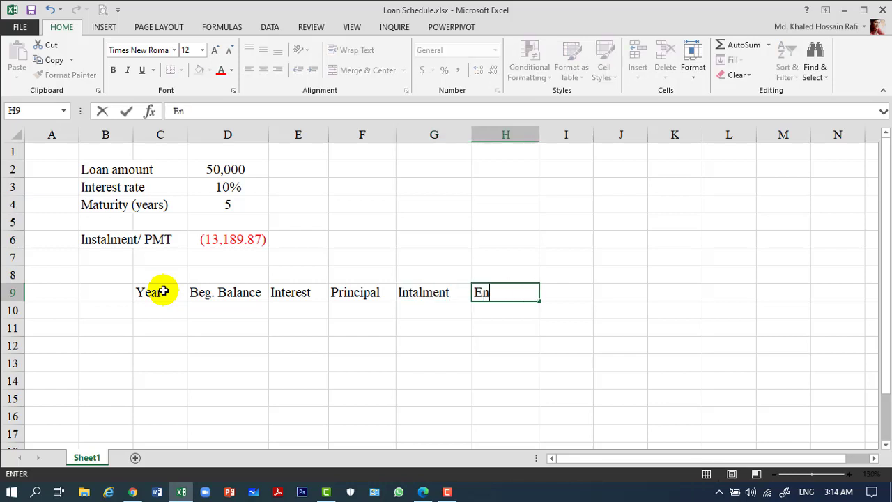
text(d. Balance)
click(497, 188)
drag(540, 134, 550, 134)
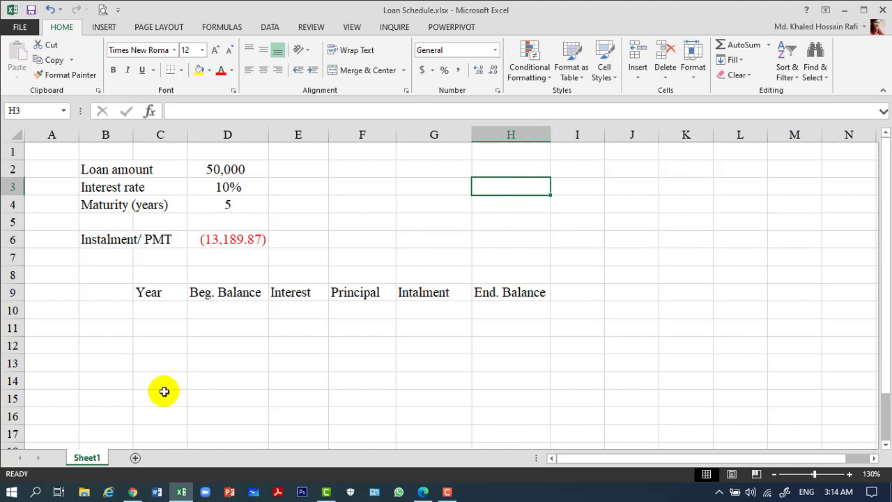
click(159, 313)
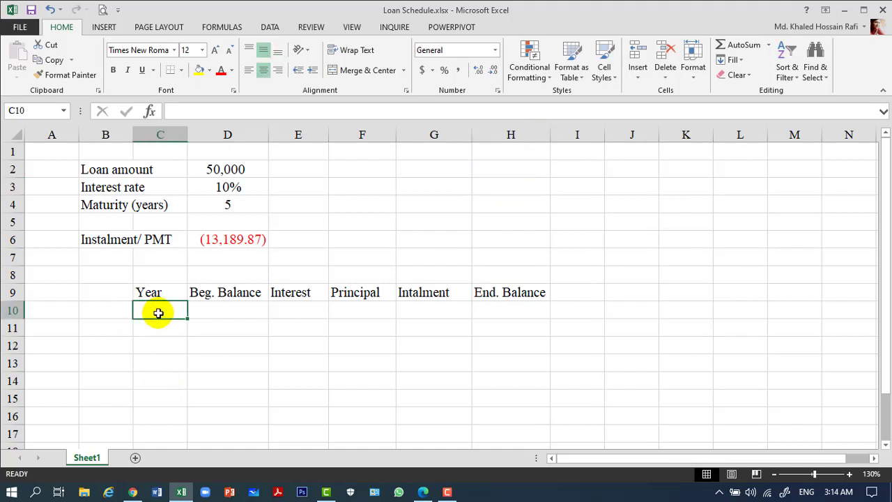
text(12)
key(Return)
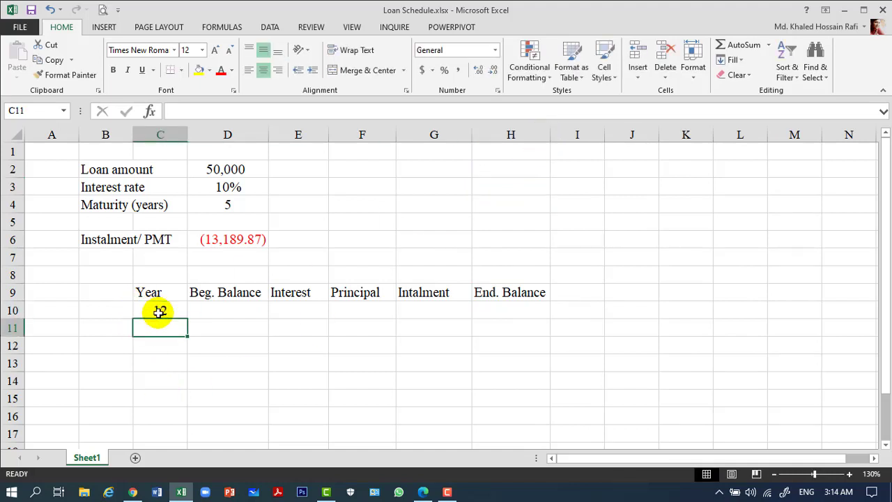
Number the years 1 to 5 in cells C10 to C14 under the Year heading.
click(159, 311)
text(1)
key(Return)
text(2)
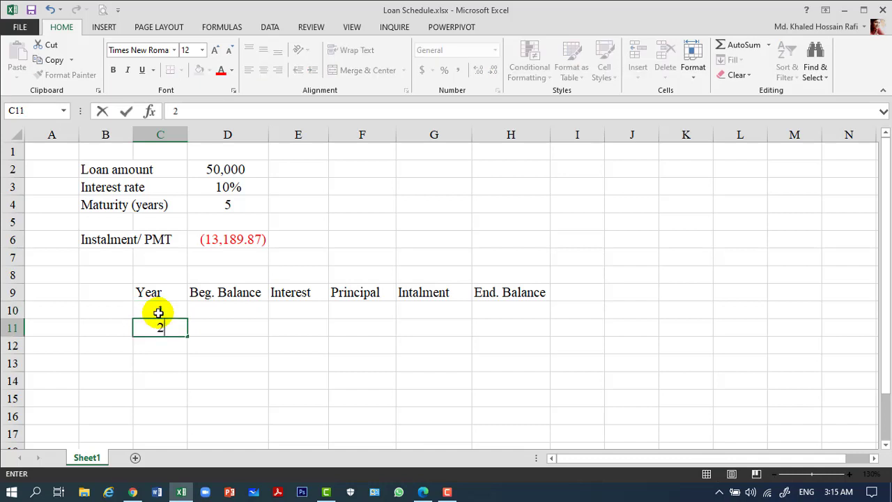
key(Return)
text(3)
key(Return)
text(4)
key(Return)
text(5)
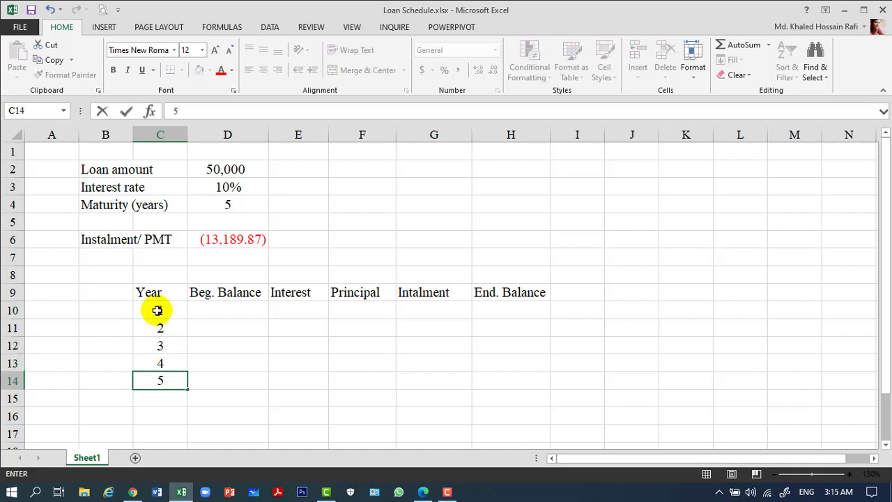
Apply All Borders to the loan schedule table in C9:H14.
click(152, 294)
key(shift+Right)
key(shift+Right)
key(shift+Right)
key(shift+Right)
key(shift+Right)
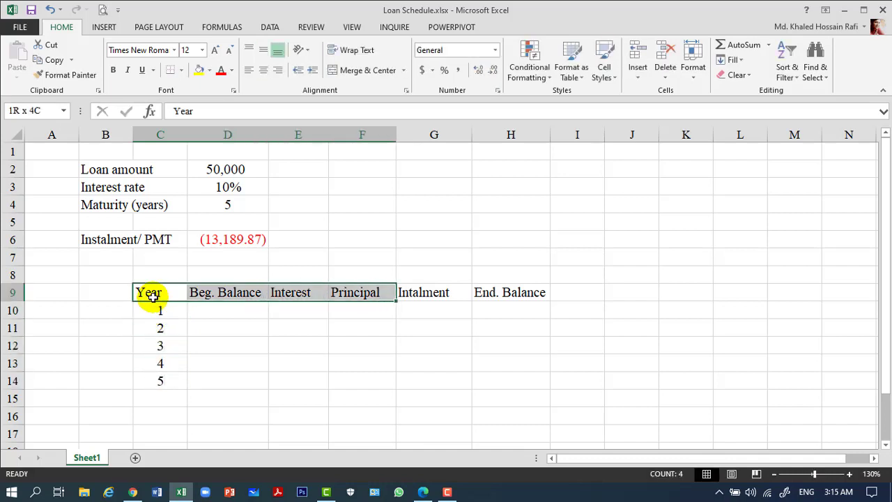
key(shift+Down)
key(shift+Down)
key(shift+Down)
key(shift+Down)
key(shift+Down)
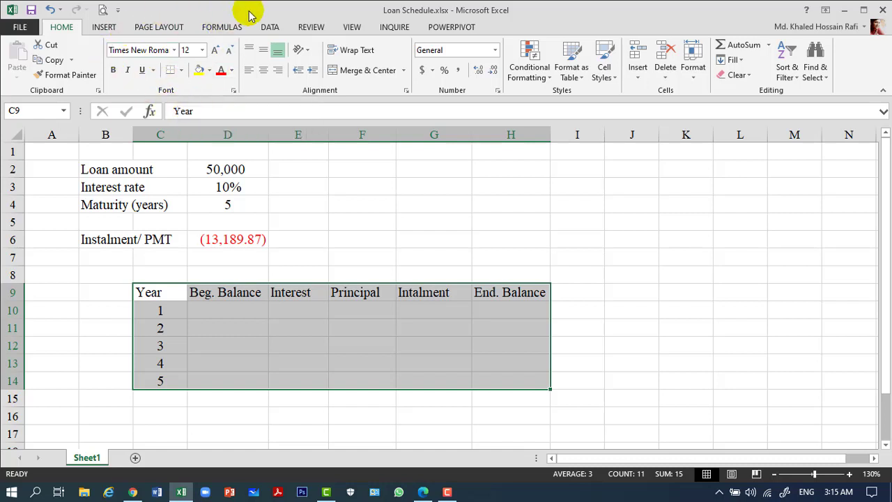
click(180, 70)
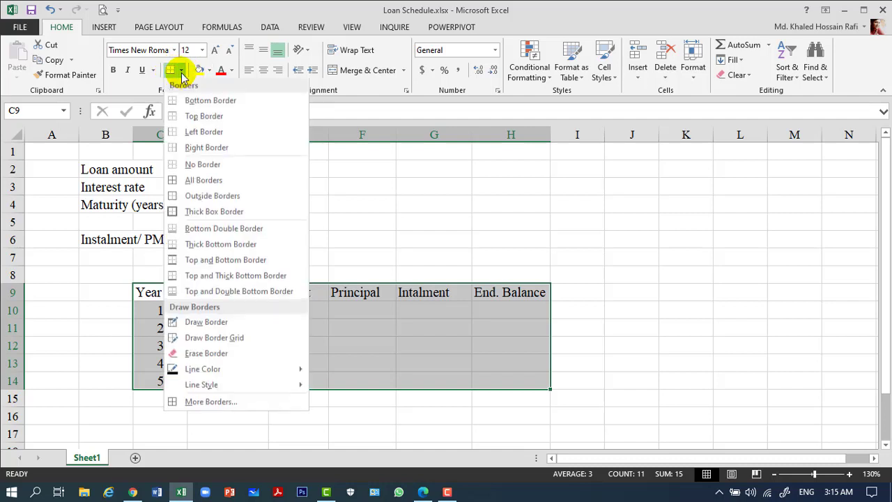
click(203, 183)
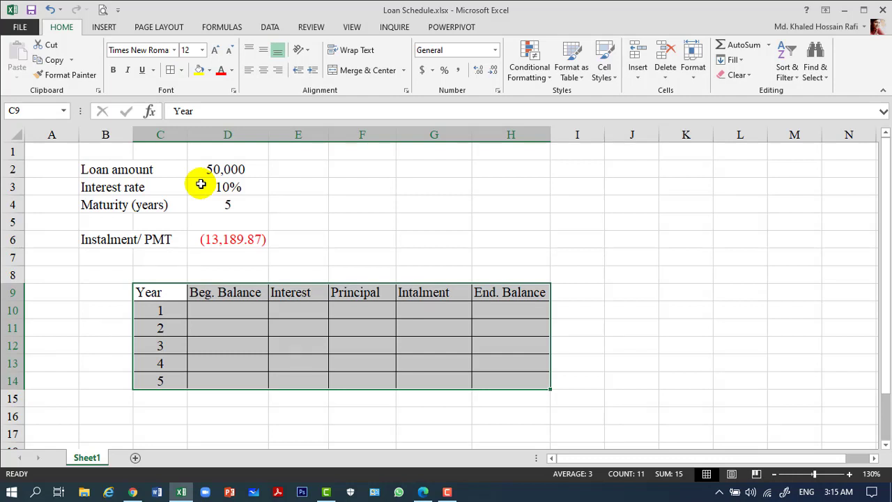
Link the year 1 beginning balance in D10 to the loan amount with the formula =D2.
click(225, 315)
text(=)
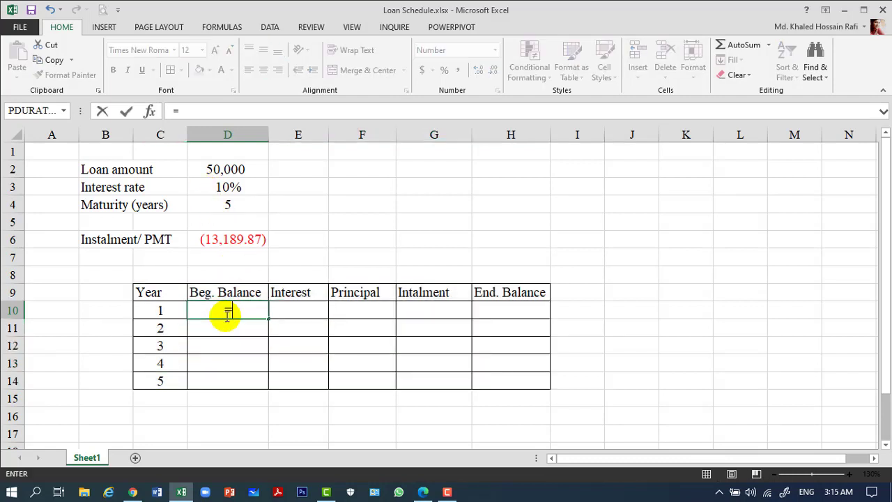
click(223, 170)
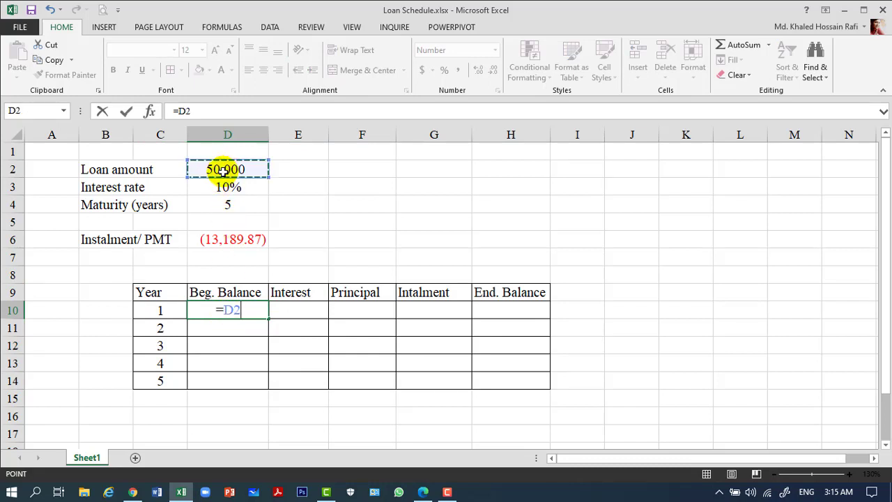
key(Return)
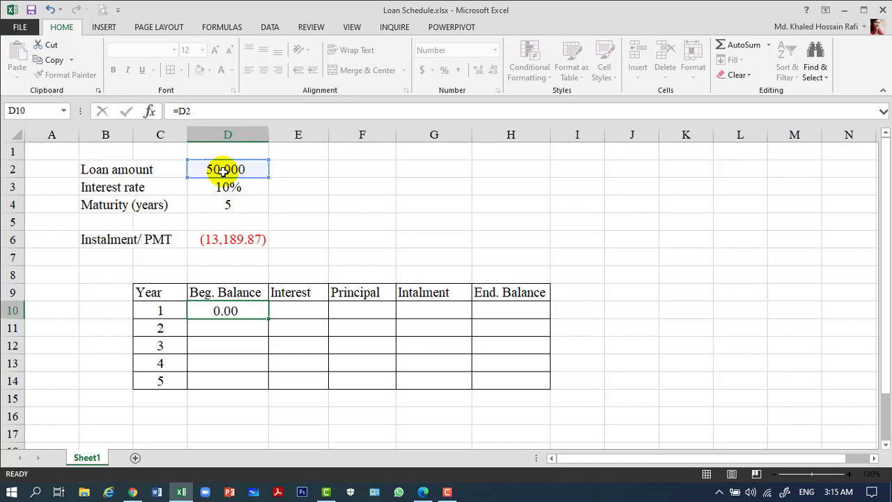
key(Up)
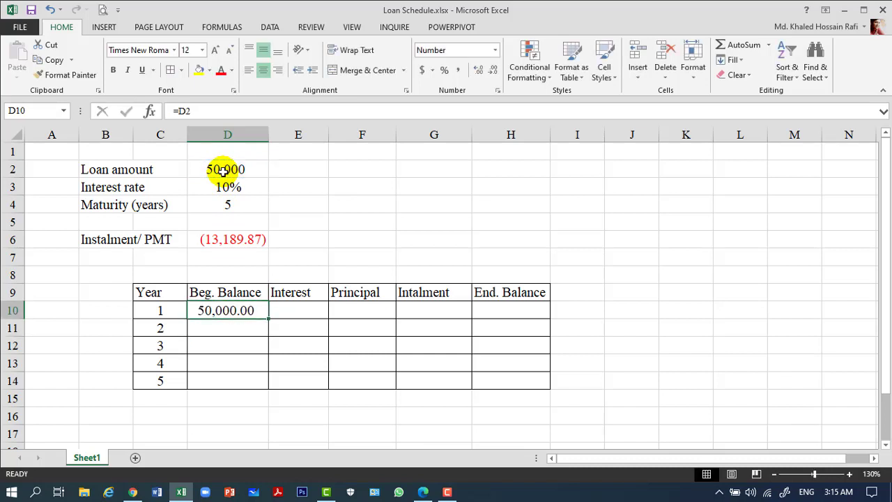
Calculate the year 1 interest in E10 with =D10*$D$3, keeping the interest rate reference absolute.
key(Right)
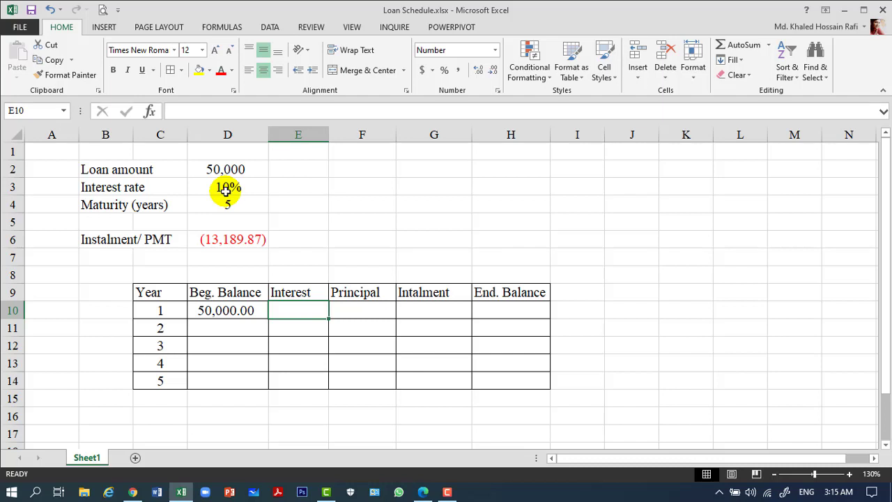
text(=)
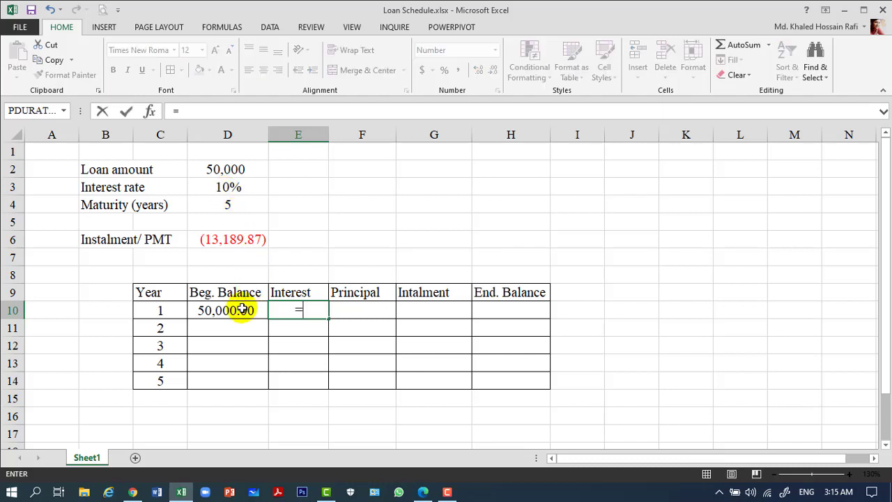
click(242, 310)
text(*)
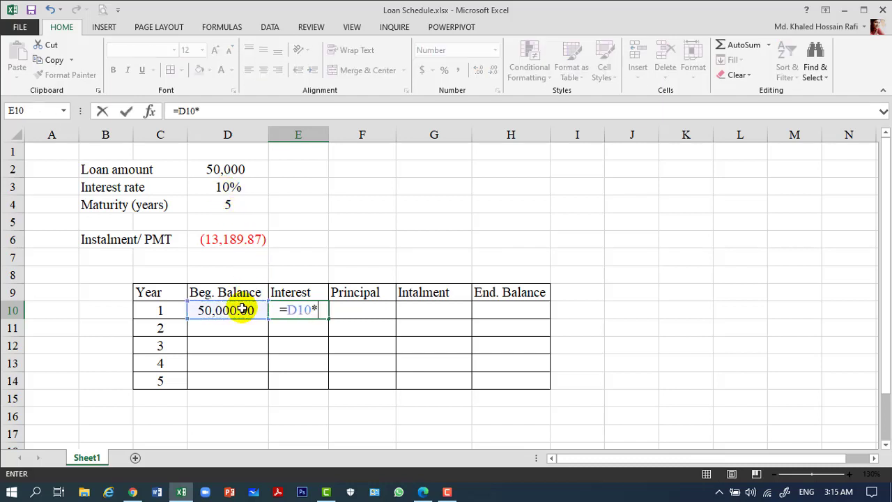
click(221, 193)
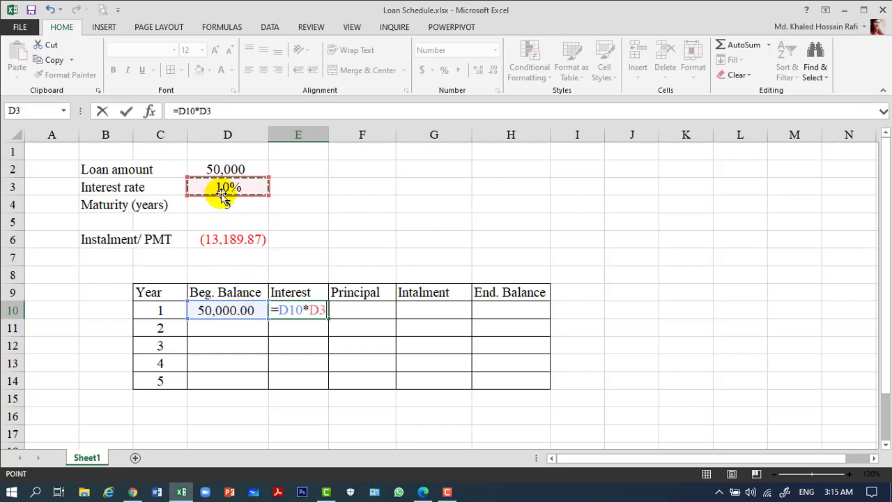
key(F4)
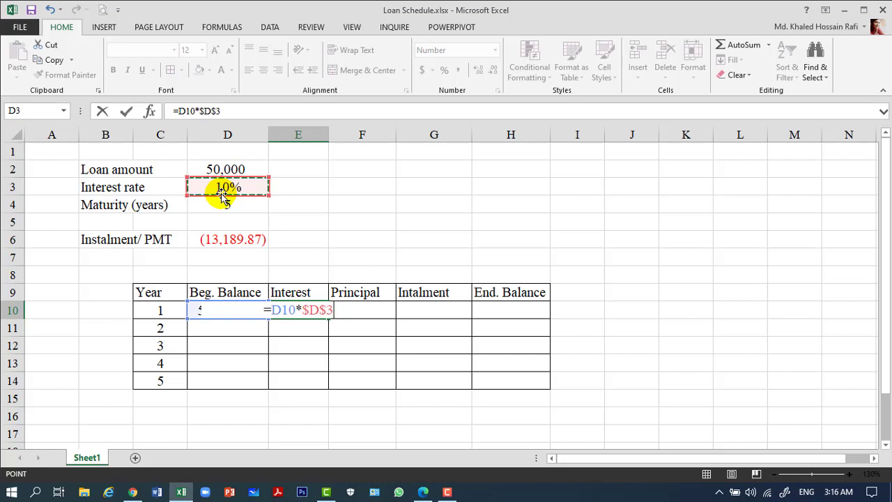
key(Return)
key(Up)
Enter the year 1 instalment in G10 as a positive amount with the absolute formula =-$D$6.
key(Right)
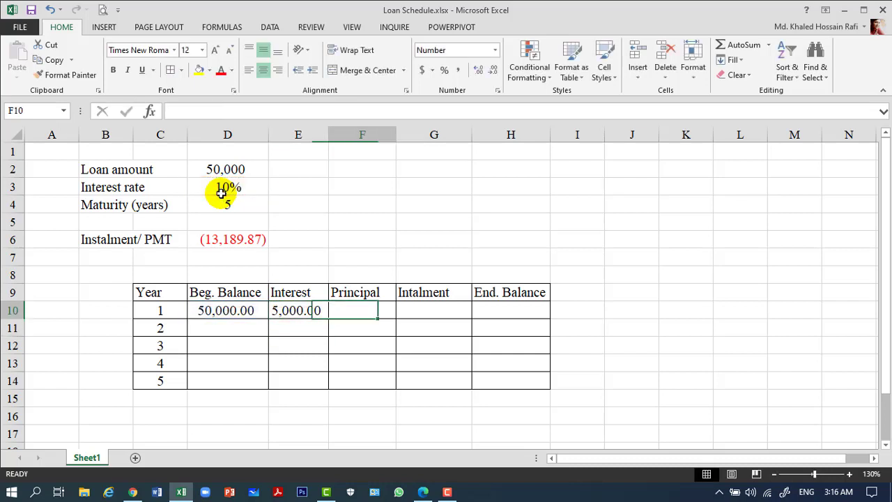
key(Right)
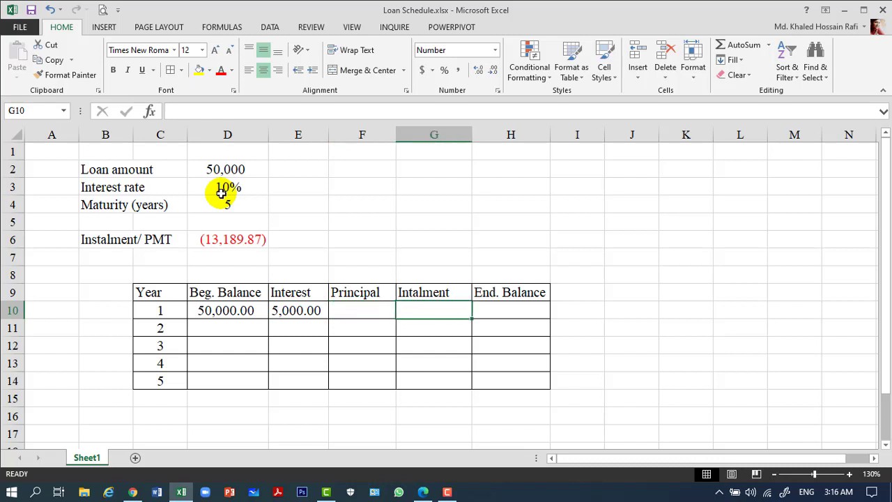
text(=)
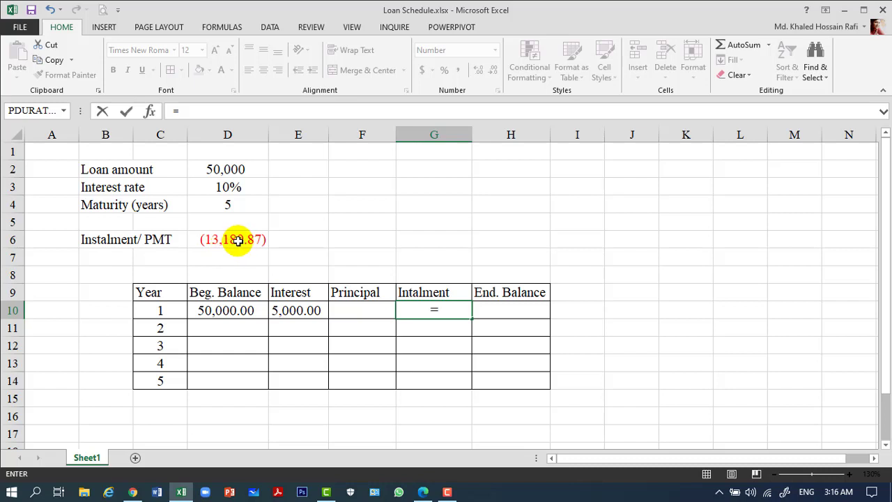
text(-)
click(237, 241)
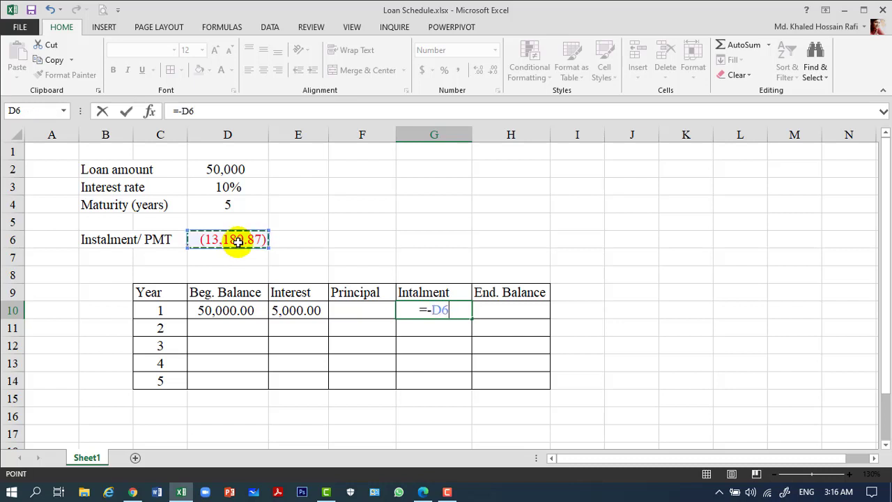
key(F4)
key(Return)
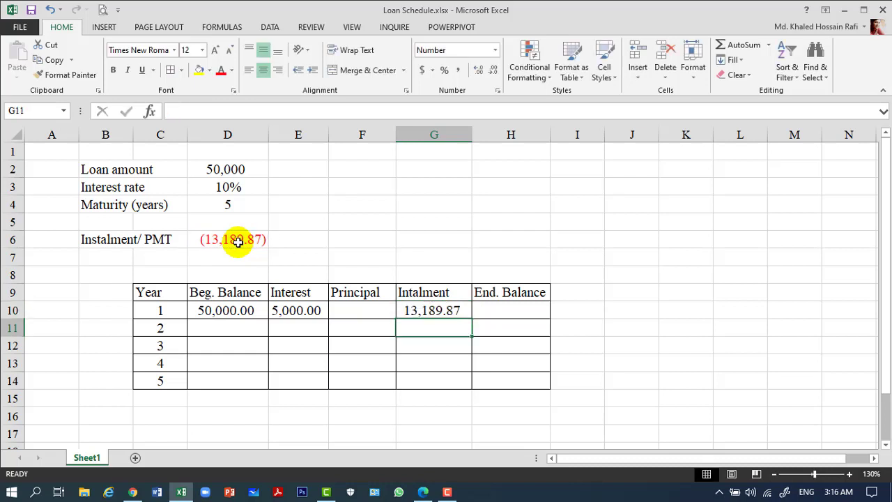
Enter the column labels 1, 2 and 3=2*i.rate in cells C8 to E8 above the schedule headings.
click(373, 309)
click(174, 279)
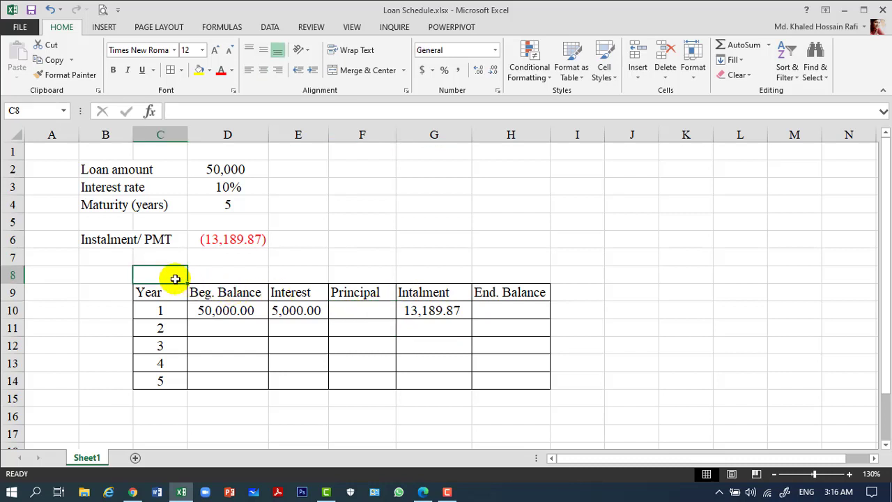
text(1)
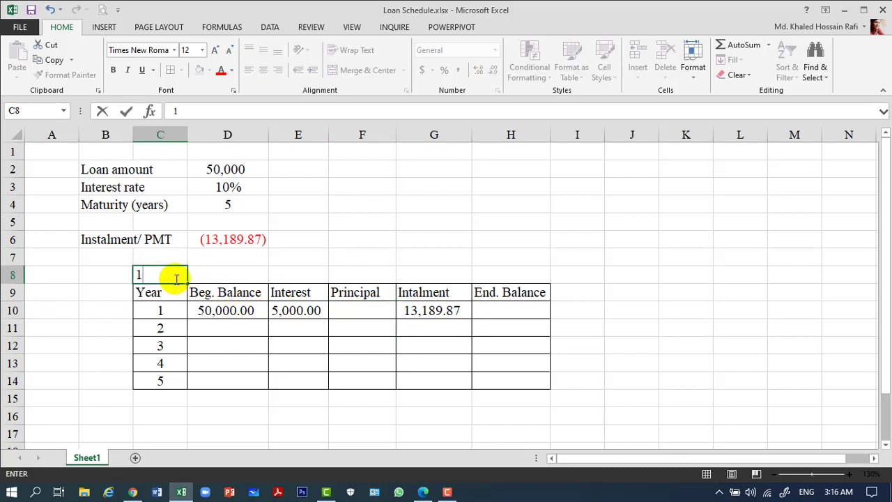
key(Tab)
text(2)
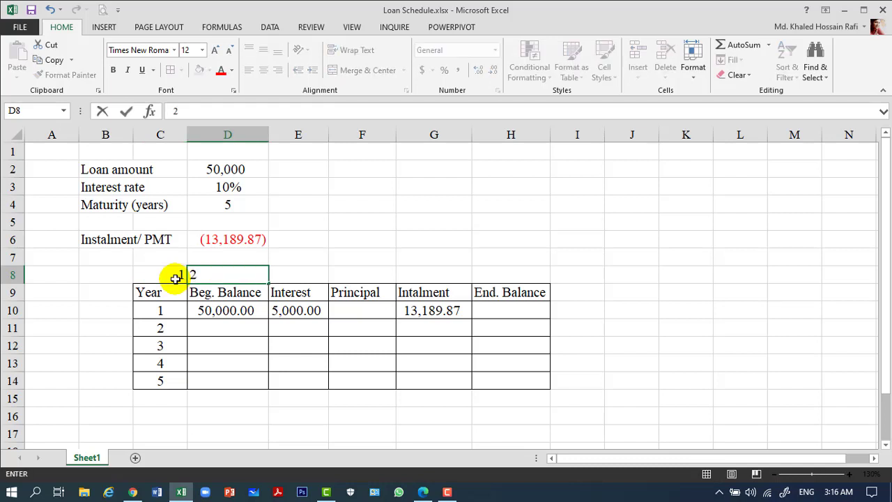
key(Tab)
text(3=)
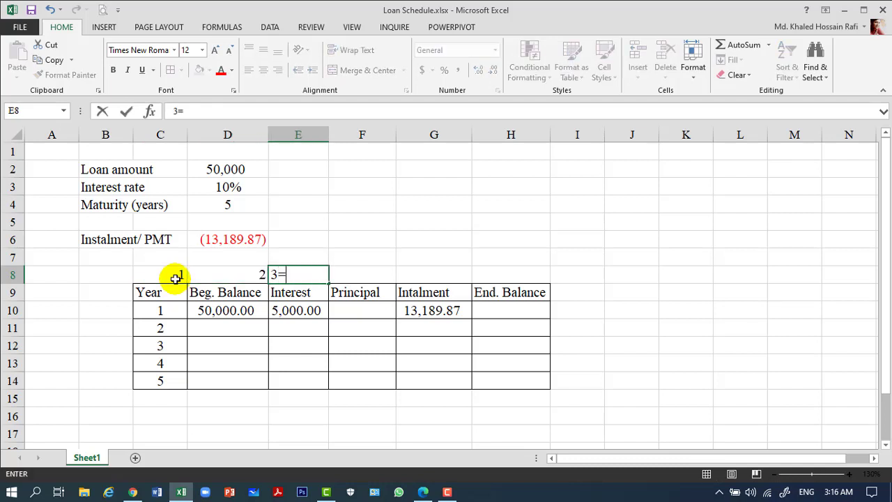
text(2*i.rate)
key(Tab)
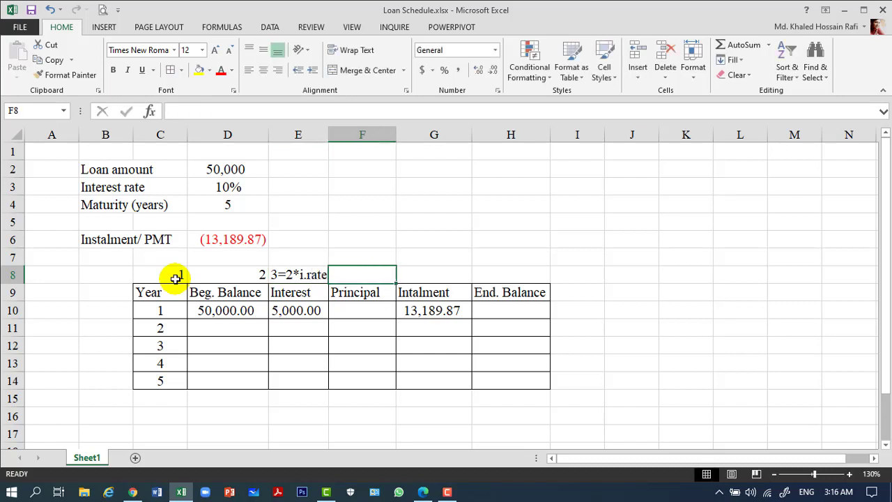
Label the instalment column 5 in G8 and the principal column 4=5-3 in F8.
key(Right)
text(5)
key(Left)
text(4=)
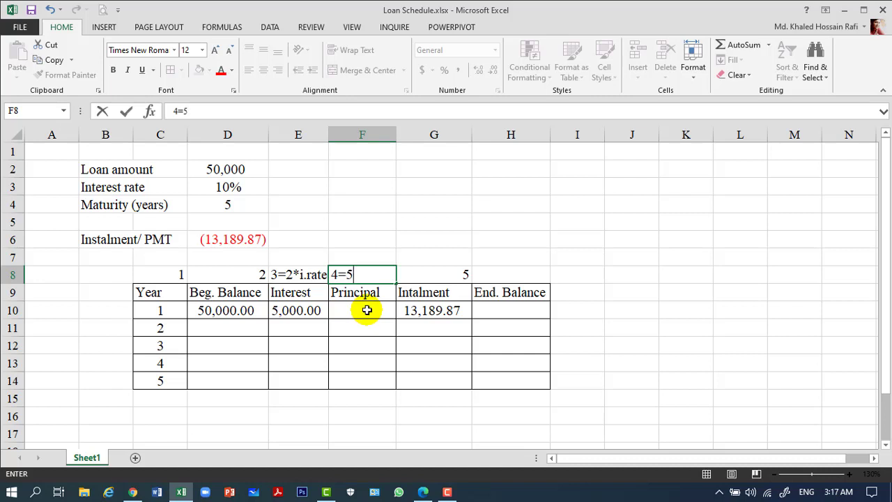
text(-3)
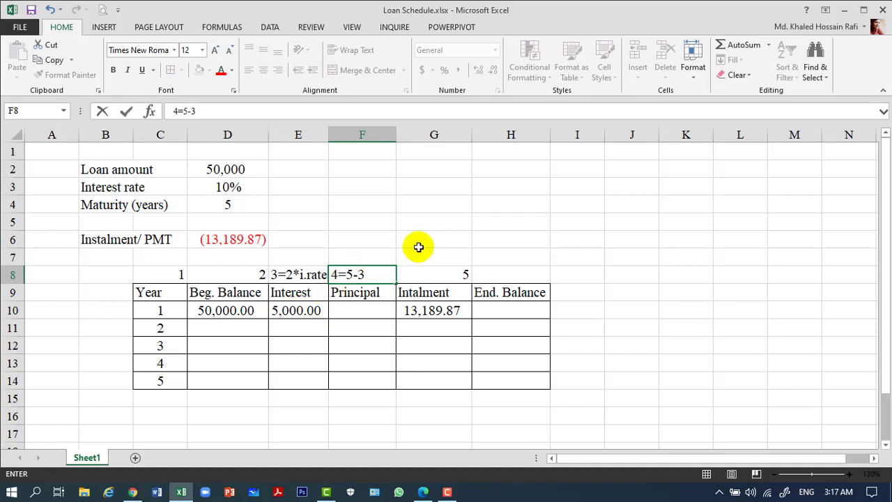
click(414, 275)
Label the ending balance column 6=2-4 in cell H8.
click(490, 275)
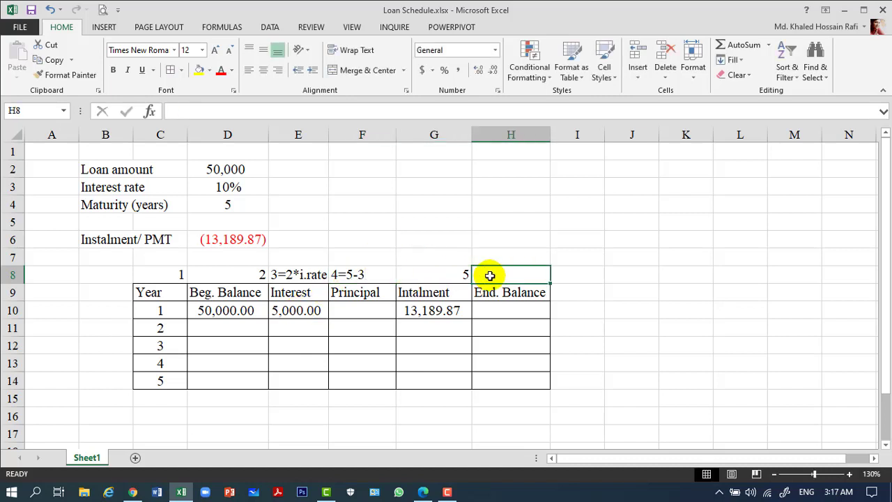
text(6=)
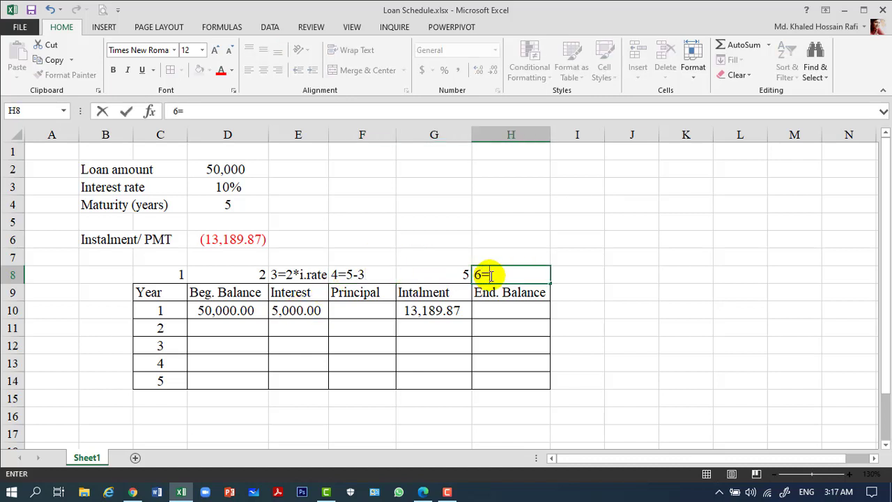
text(2-)
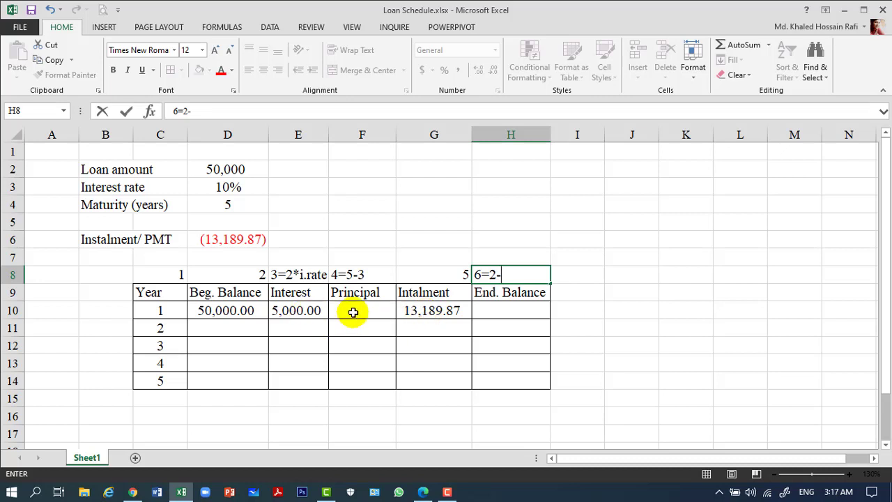
text(4)
key(Return)
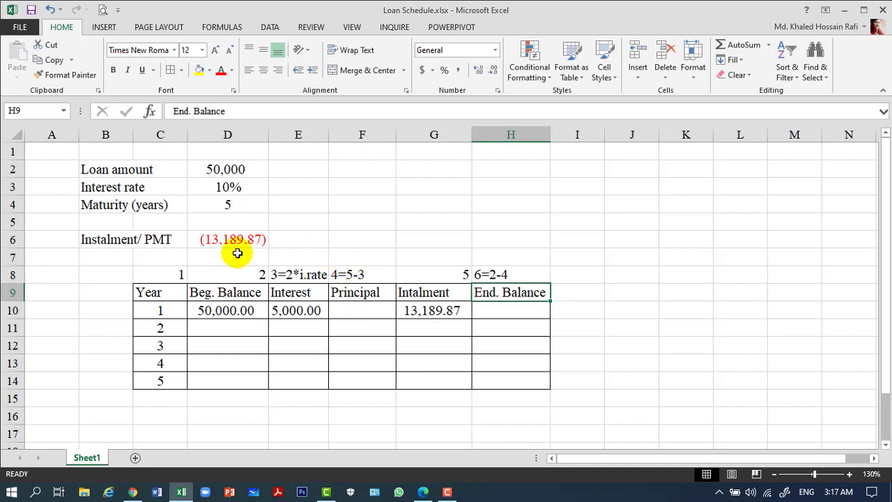
Center the column labels in C8:H8 horizontally and middle-align them vertically.
click(174, 273)
key(shift+Right)
key(shift+Right)
key(shift+Right)
key(shift+Right)
key(shift+Right)
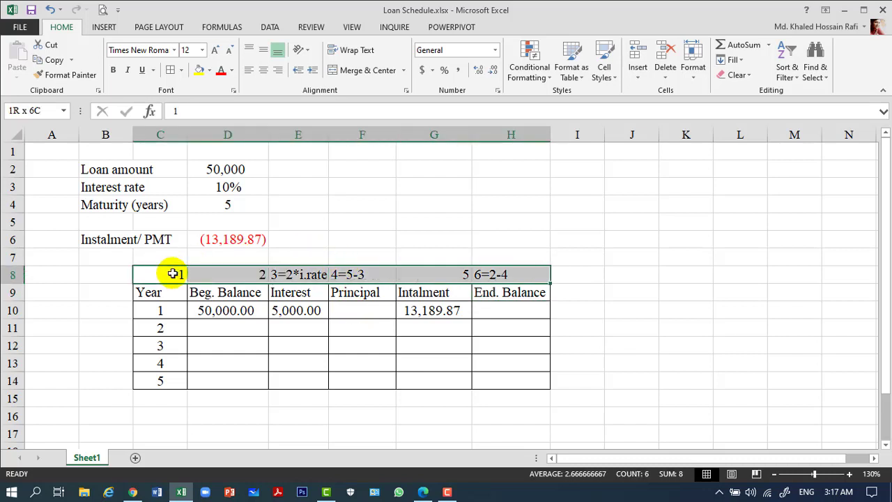
click(264, 70)
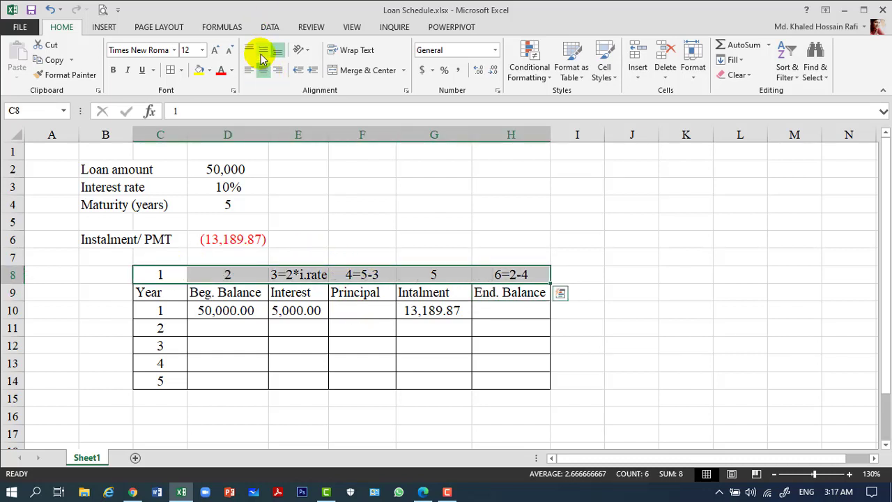
click(263, 50)
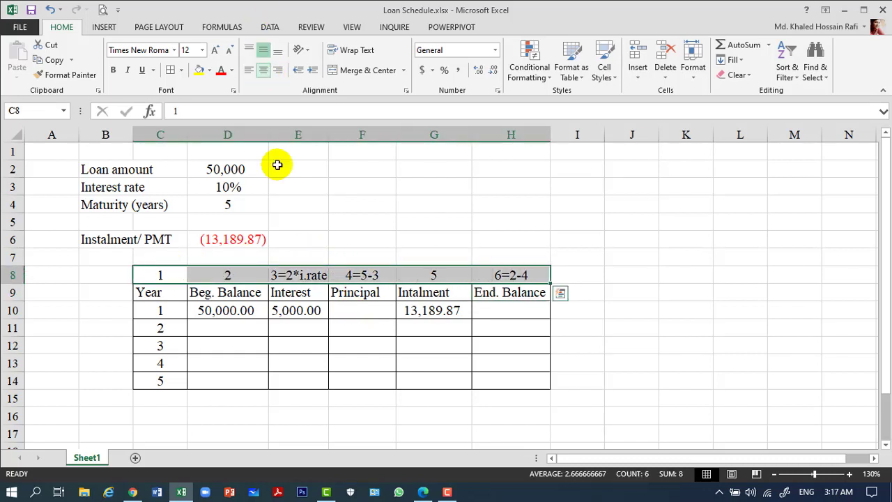
Calculate the year 1 principal in F10 as instalment minus interest with =G10-E10.
click(365, 309)
text(=)
click(405, 313)
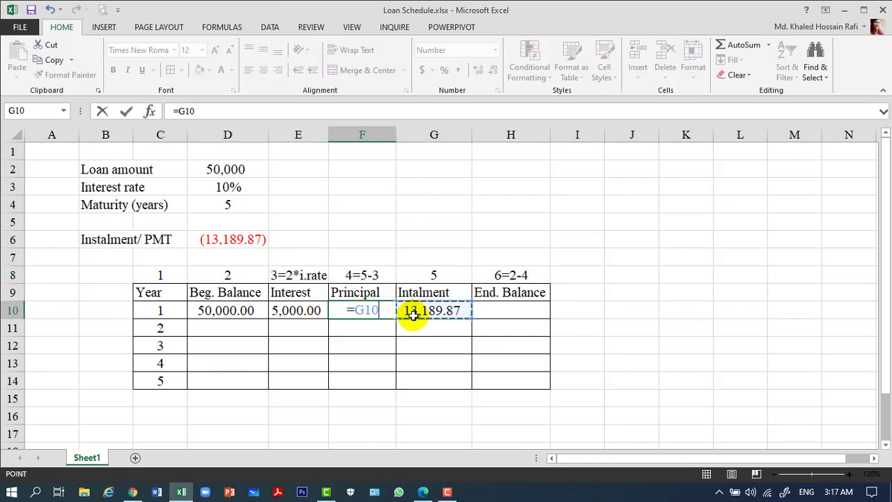
text(-)
click(309, 307)
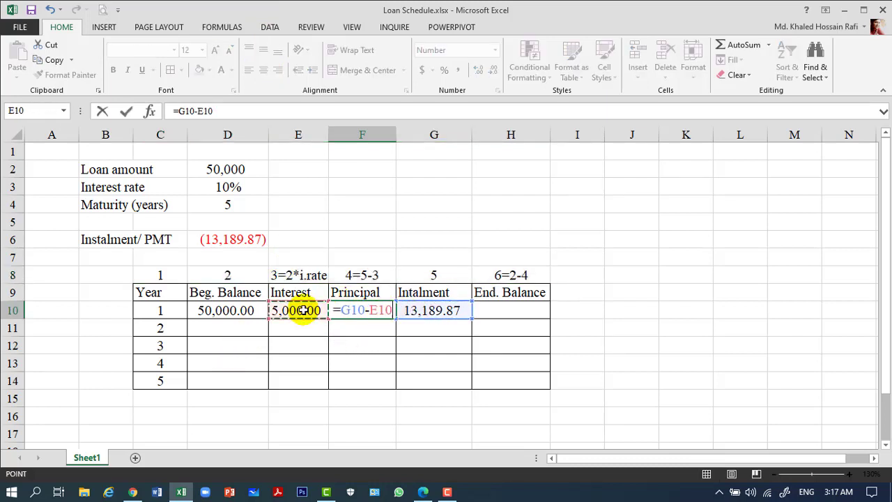
key(Return)
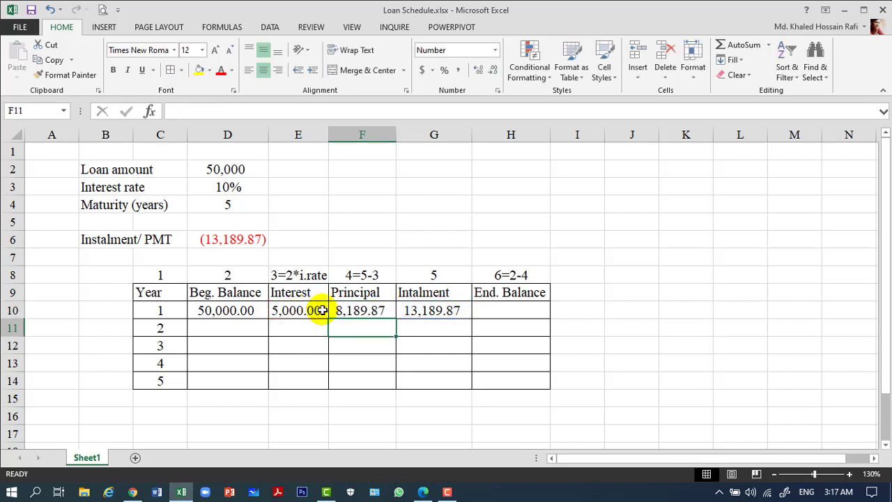
Calculate the year 1 ending balance in H10 as beginning balance minus principal with =D10-F10.
click(522, 313)
text(=)
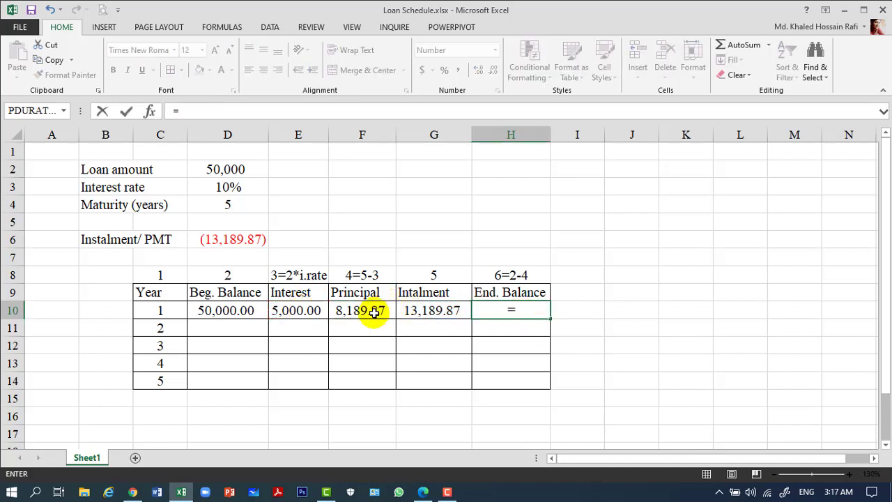
click(235, 313)
text(-)
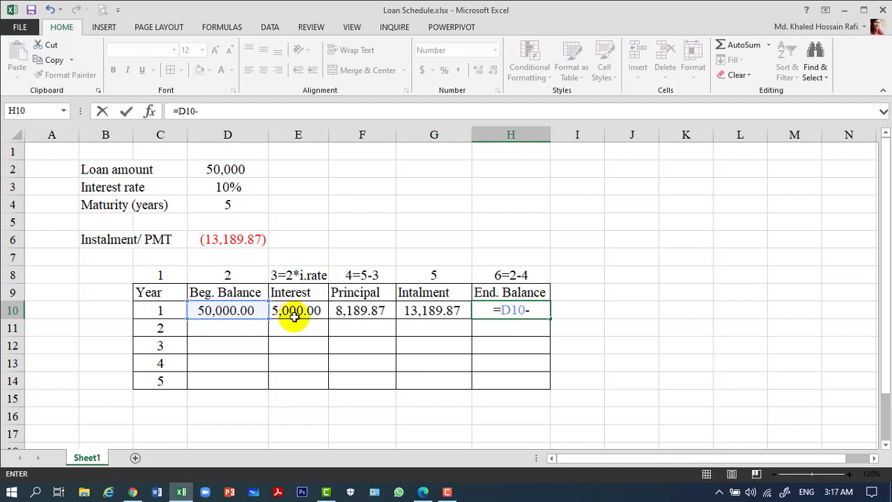
click(336, 310)
key(Return)
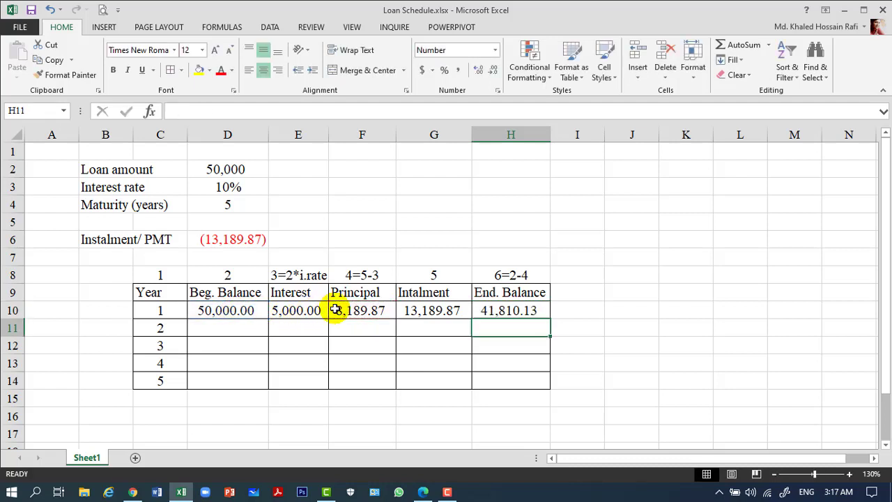
Link the year 2 beginning balance in D11 to the year 1 ending balance with =H10.
click(258, 332)
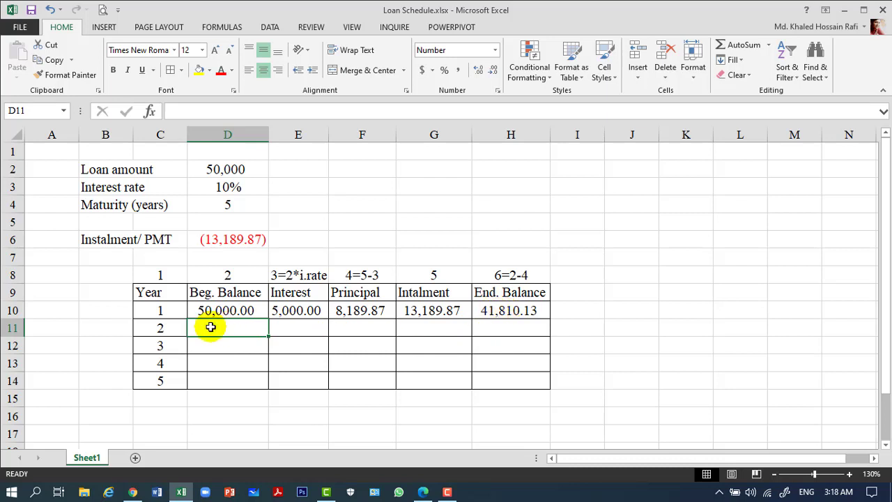
text(=)
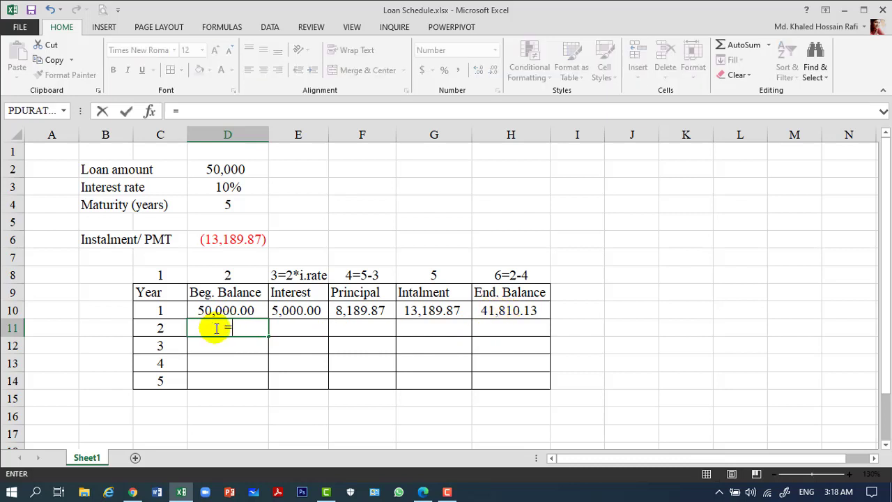
click(500, 310)
key(Return)
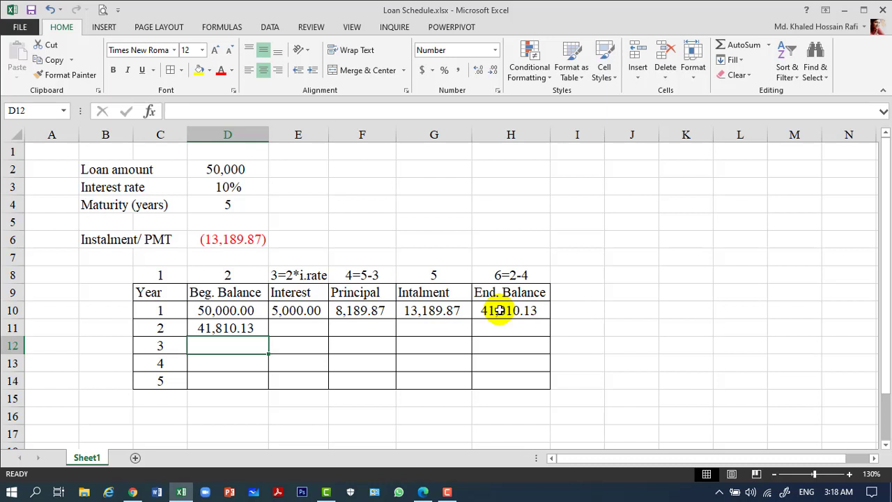
Fill the interest formula from E10 down into the year 2 cell E11.
key(Up)
key(Right)
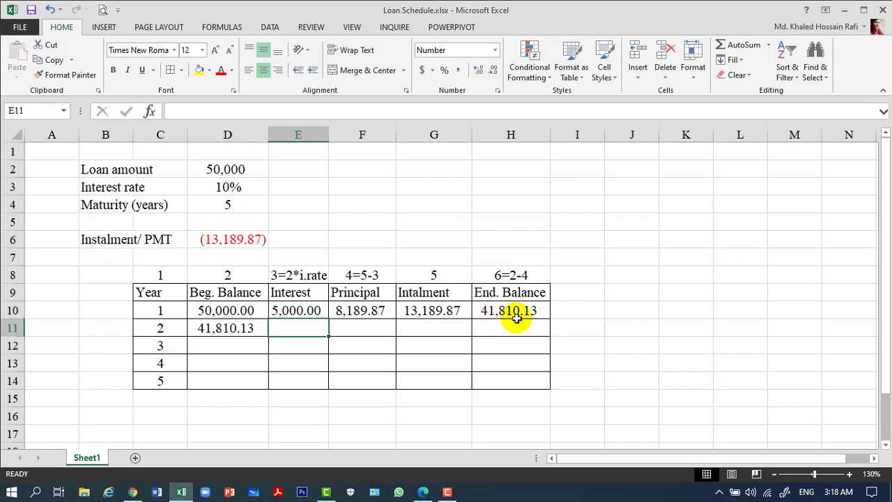
click(311, 311)
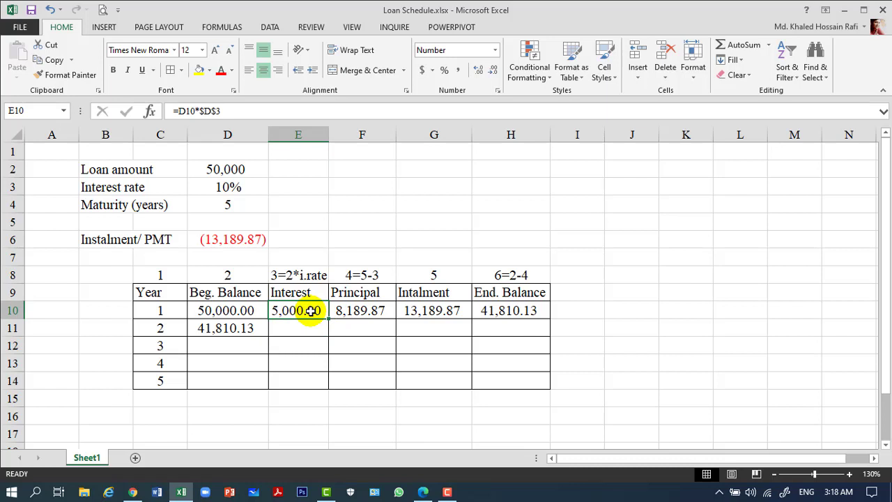
drag(310, 311, 311, 312)
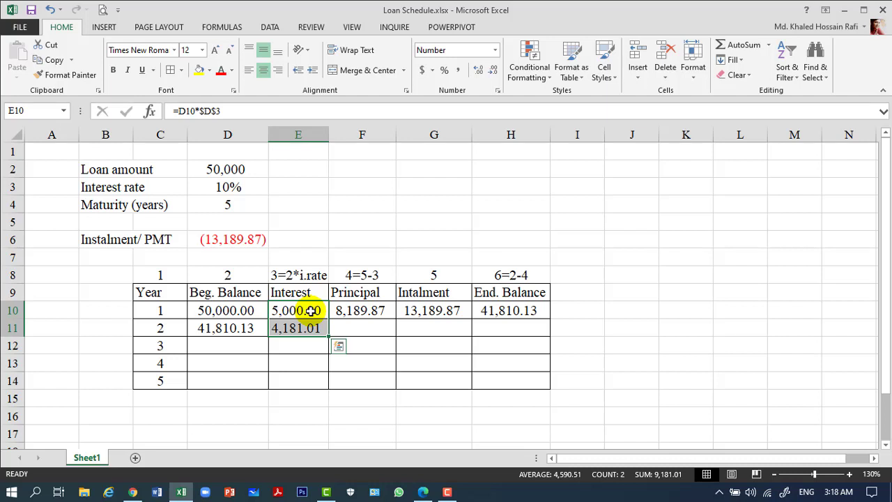
Enter the note Ctrl+D in cell L11 beside the schedule.
click(754, 324)
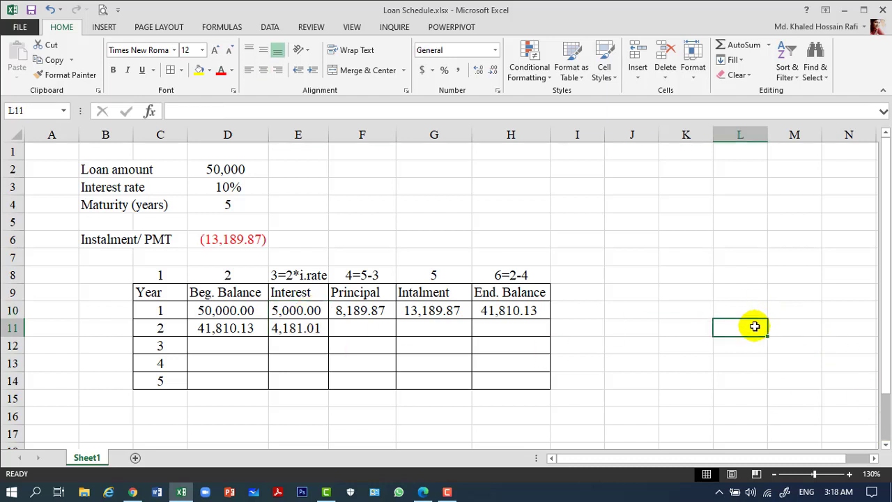
text(Ctrl+D)
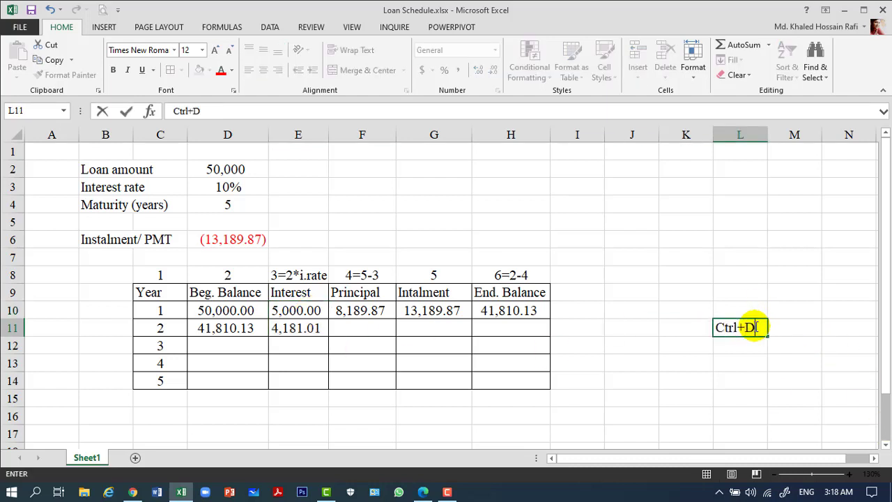
key(Return)
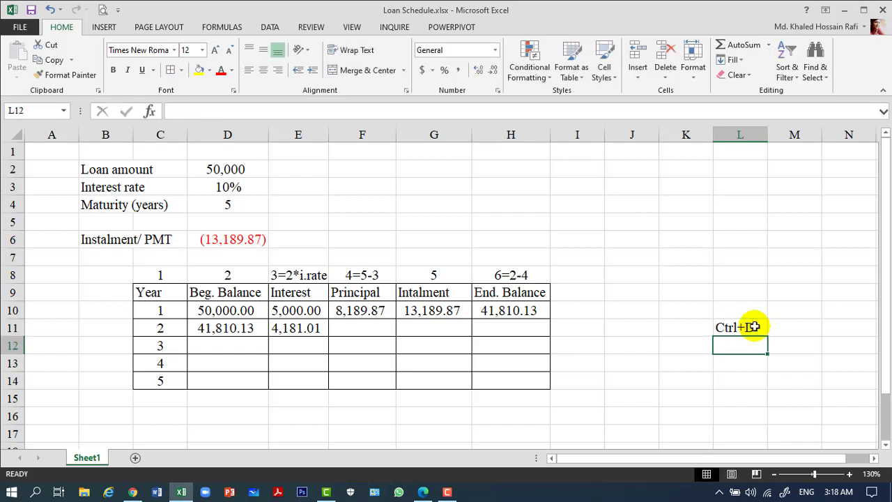
click(373, 329)
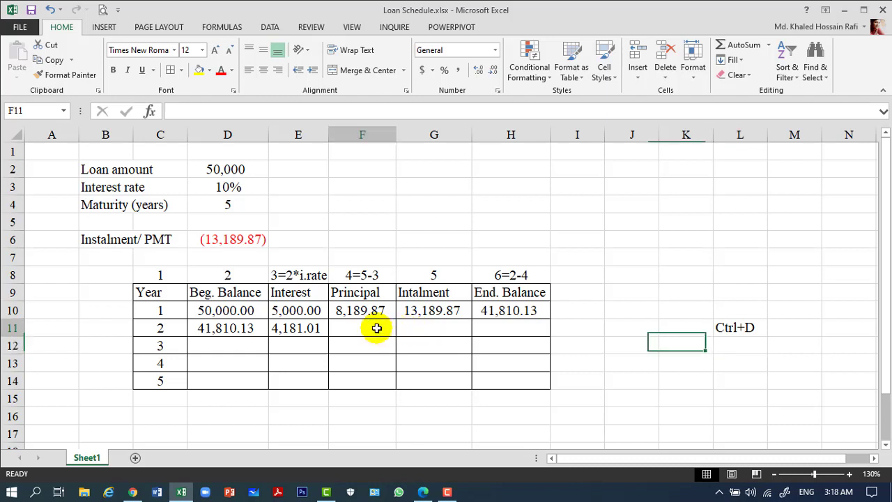
key(shift+Right)
key(shift+Right)
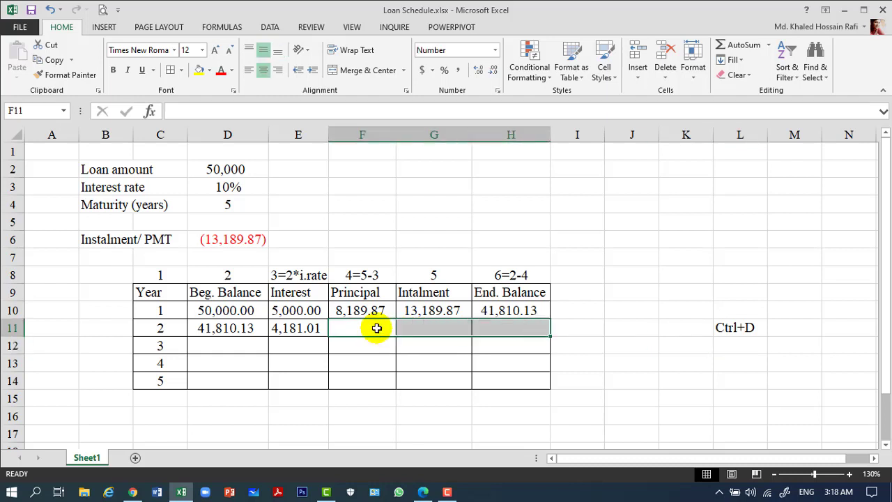
Fill the instalment formula from G10 down into the year 2 cell G11.
click(319, 310)
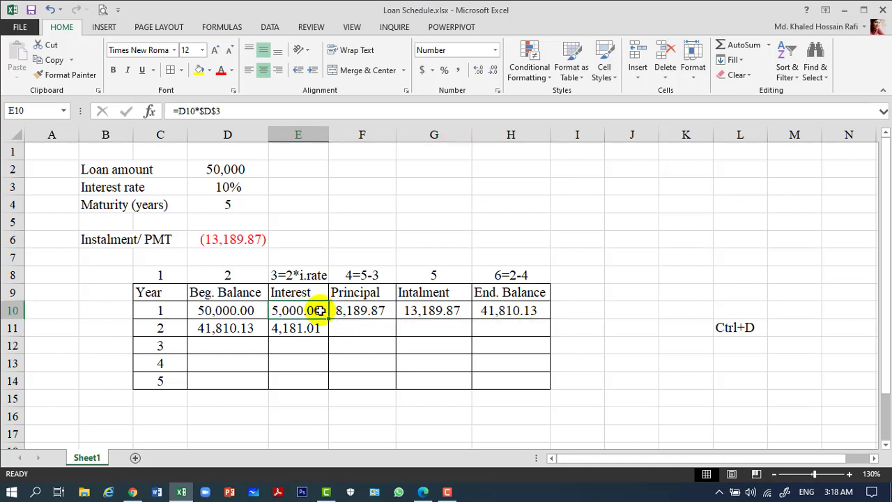
key(Down)
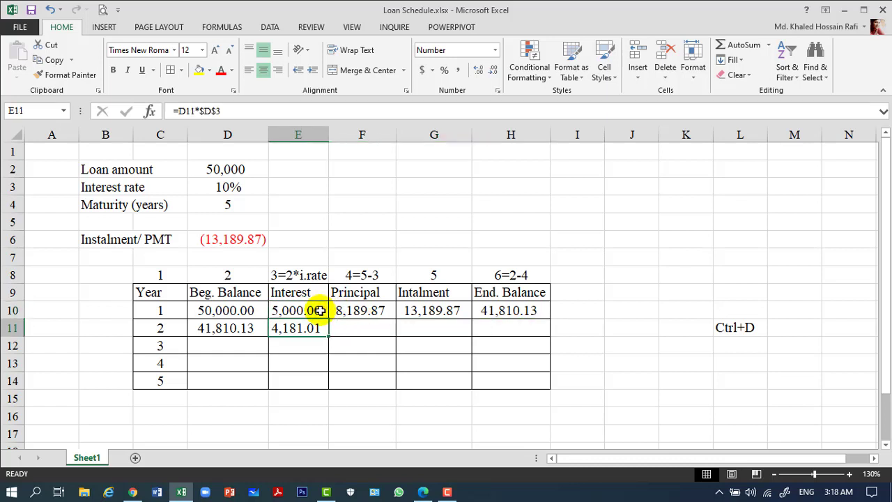
key(Up)
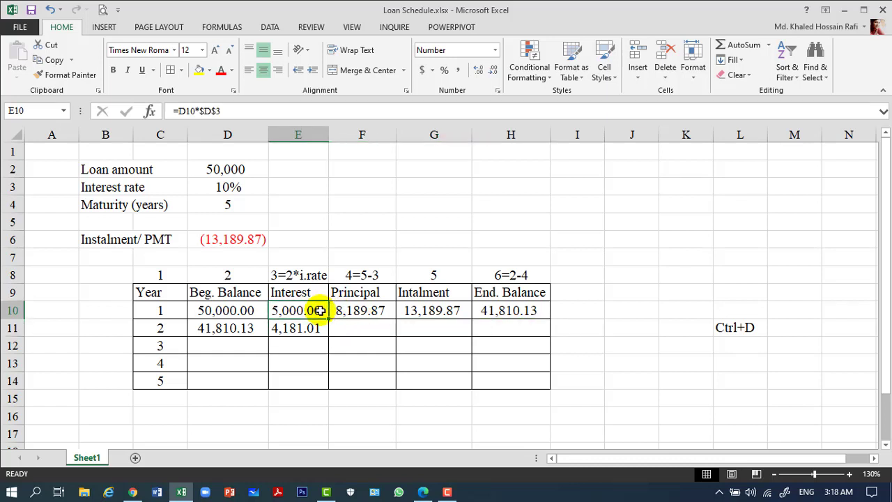
key(Right)
key(Right)
key(shift+Down)
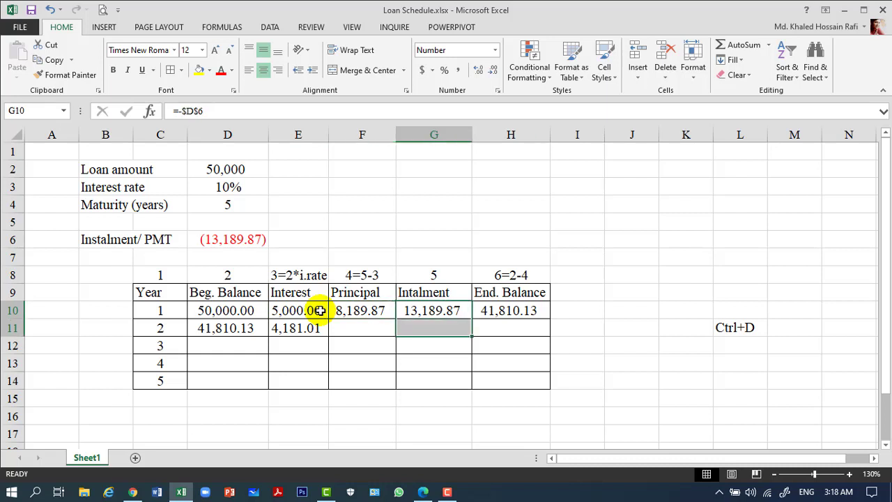
key(ctrl+d)
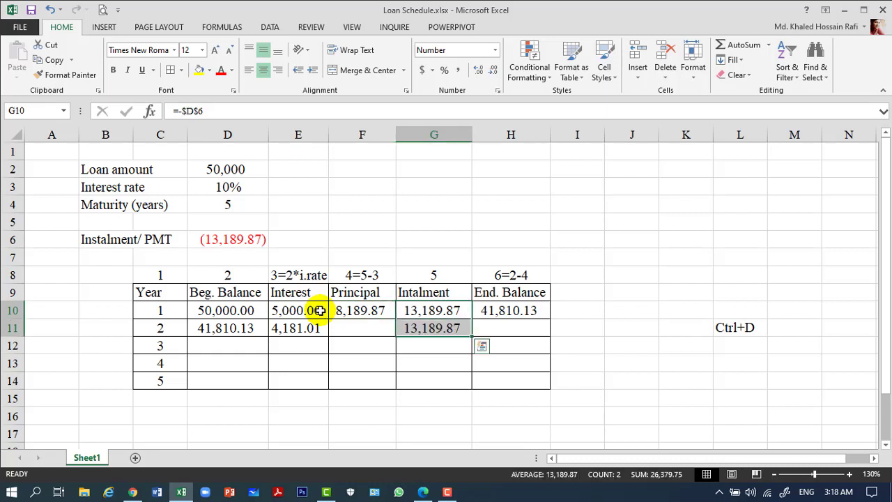
Fill the principal formula from F10 down into the year 2 cell F11.
key(Left)
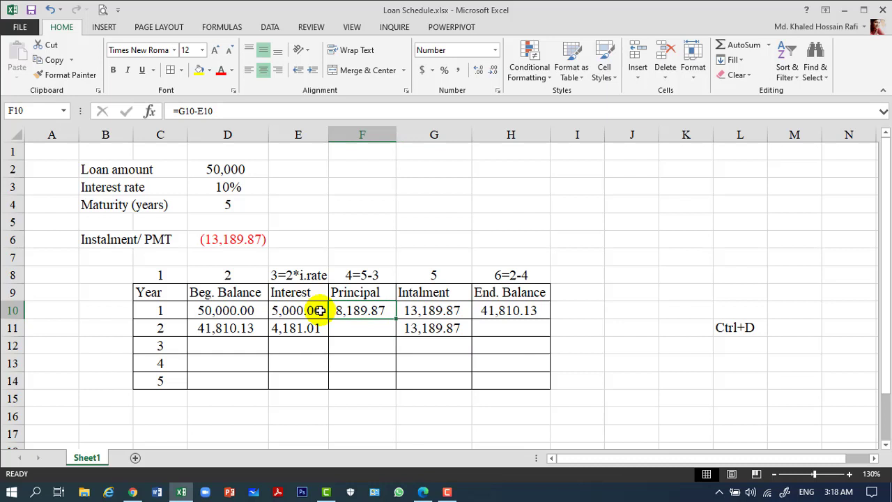
key(shift+Down)
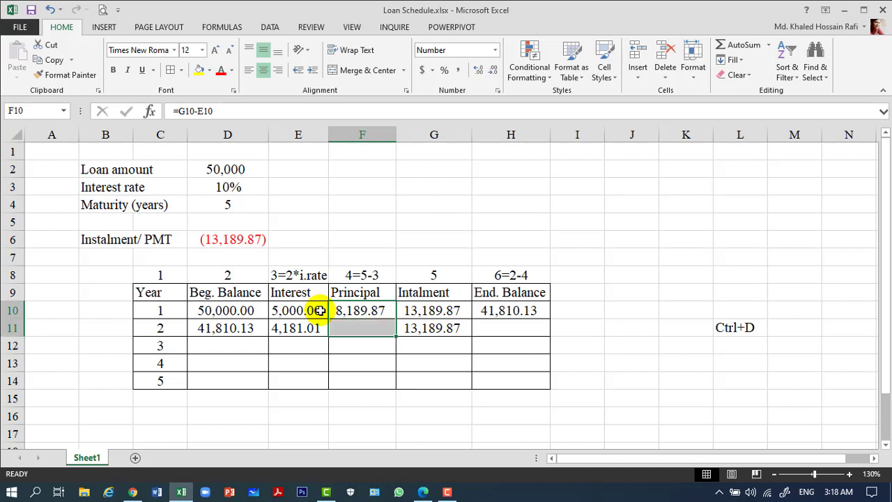
key(ctrl+d)
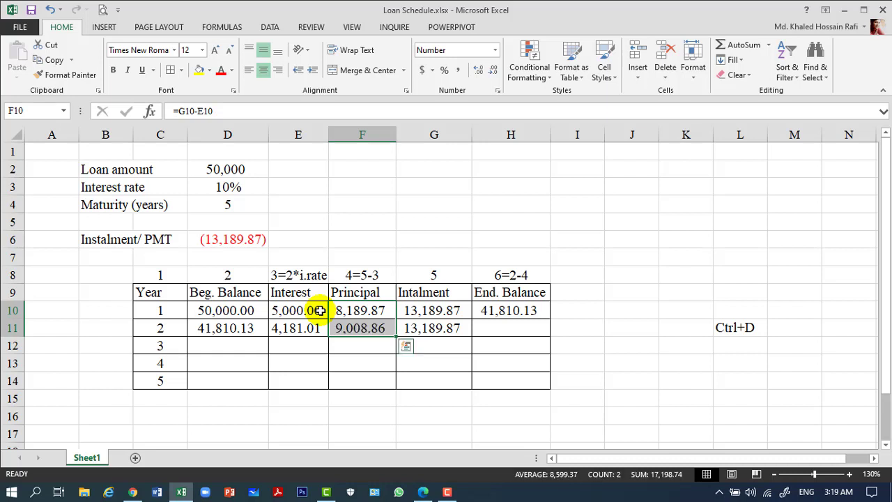
Fill the ending balance formula from H10 down into the year 2 cell H11.
key(Right)
key(Right)
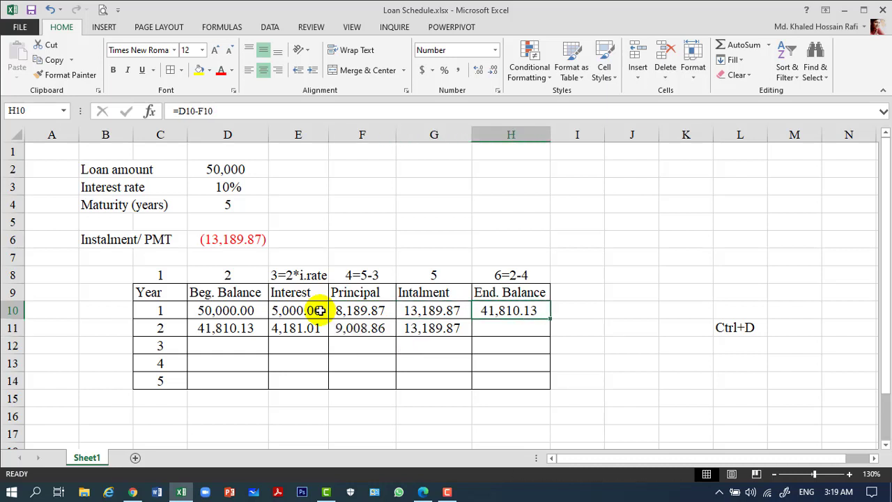
key(Down)
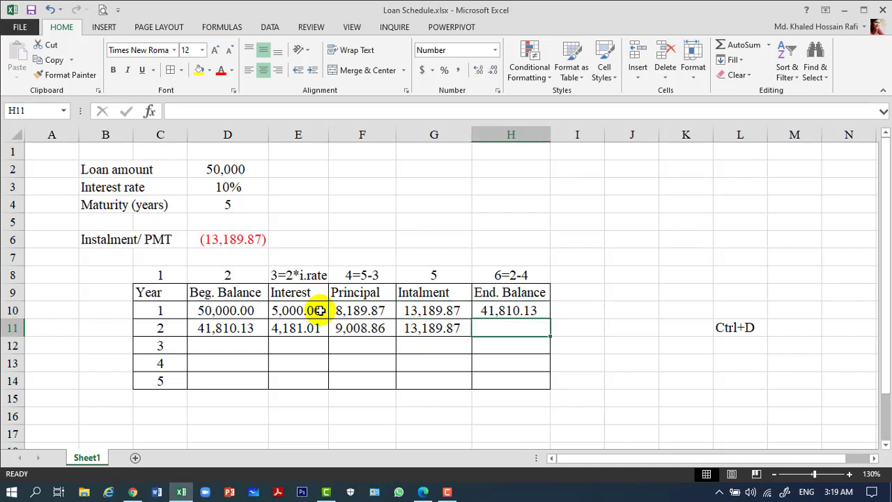
key(Up)
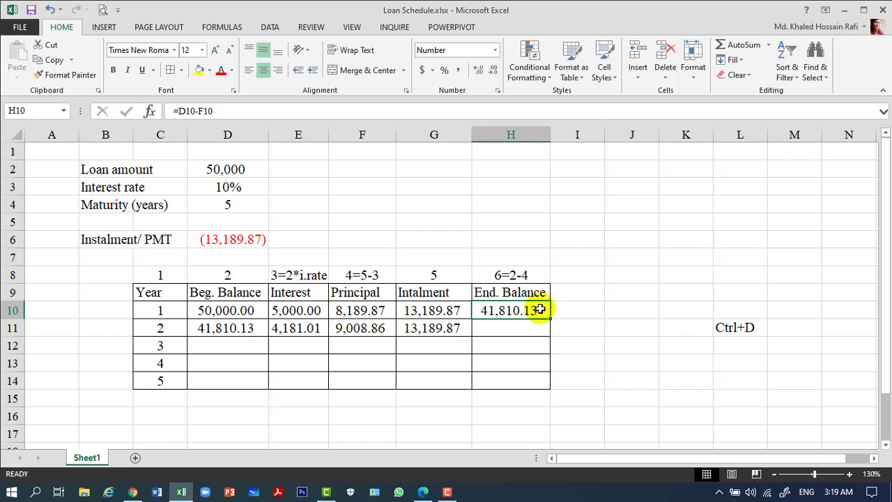
key(shift+Down)
key(ctrl+d)
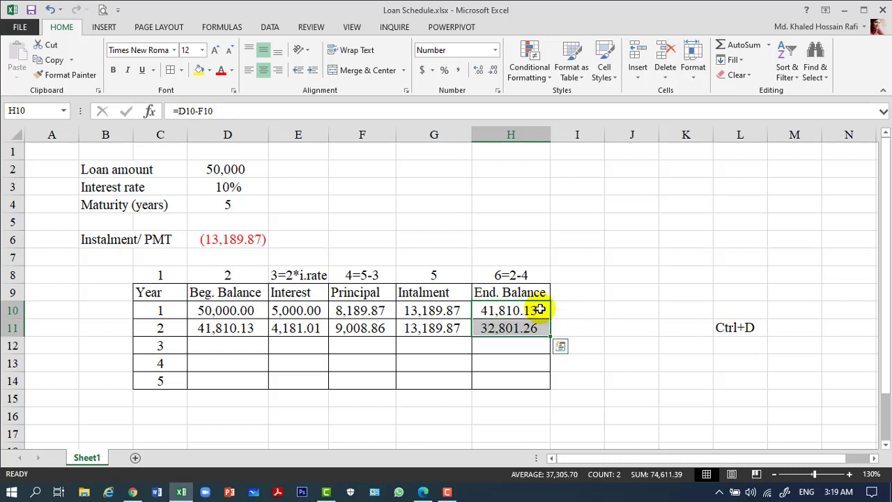
click(232, 336)
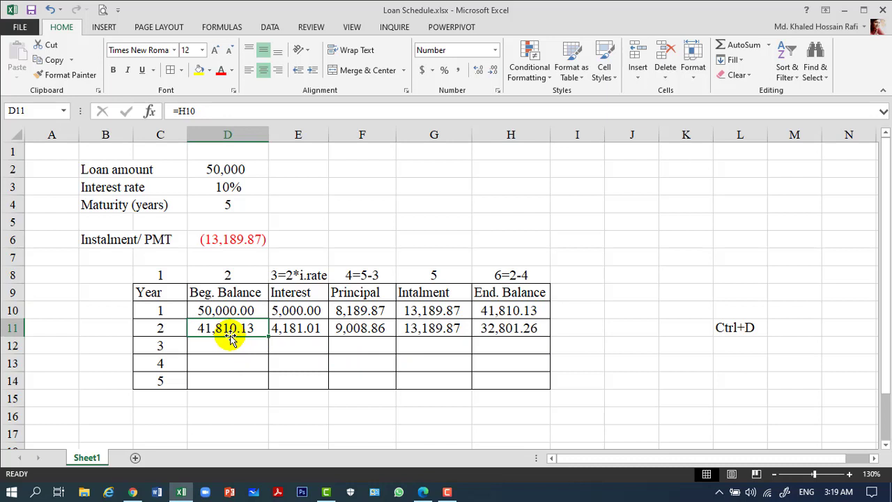
key(shift+Right)
key(shift+Right)
key(shift+Right)
key(shift+Right)
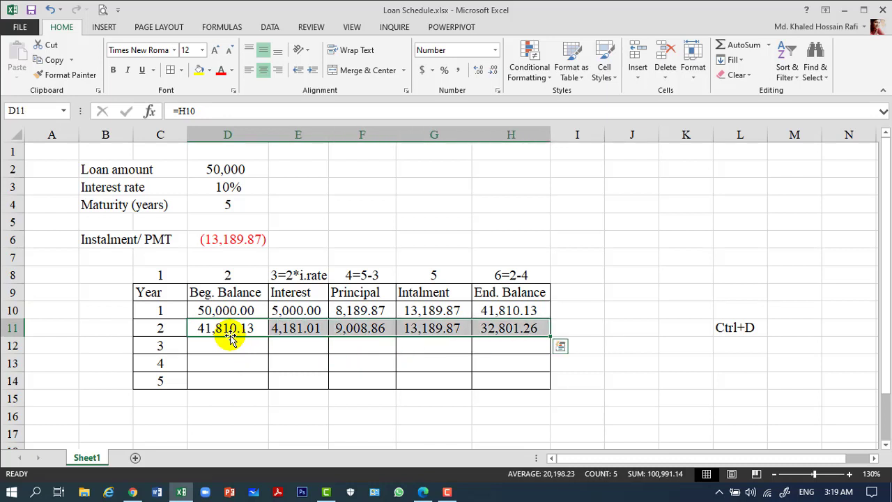
click(265, 370)
Fill the year 2 formulas in D11:H11 down through row 14 to complete years 3 to 5.
click(239, 327)
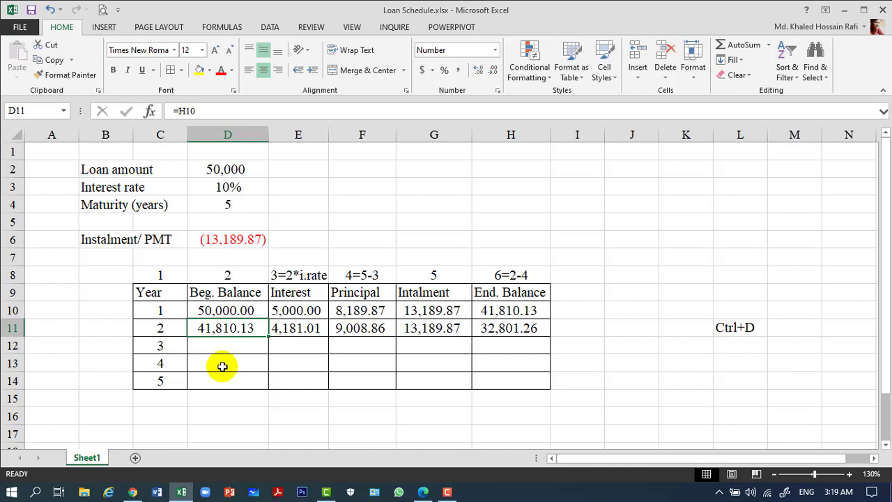
key(shift+Right)
key(shift+Right)
key(shift+Right)
key(shift+Right)
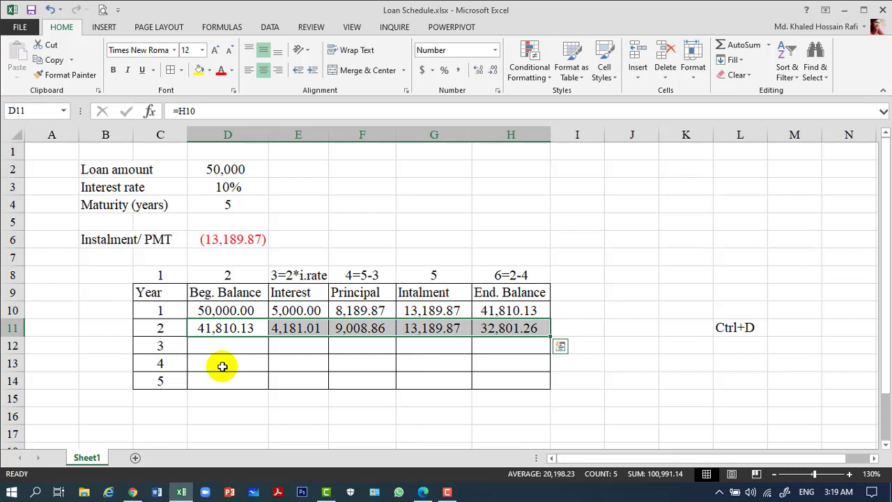
key(shift+Down)
key(shift+Down)
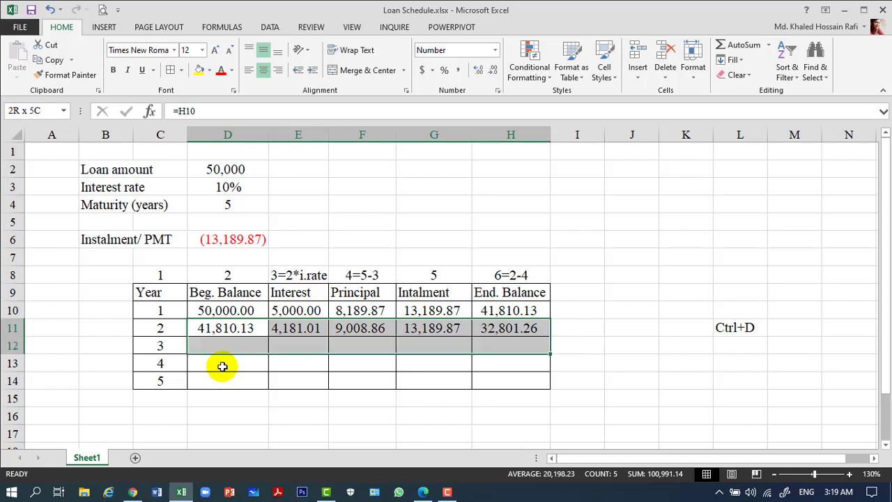
key(shift+Down)
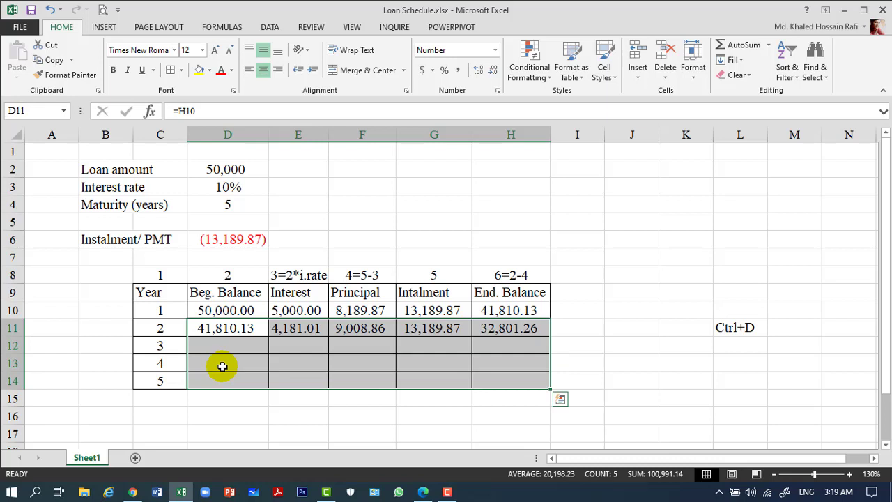
key(ctrl+d)
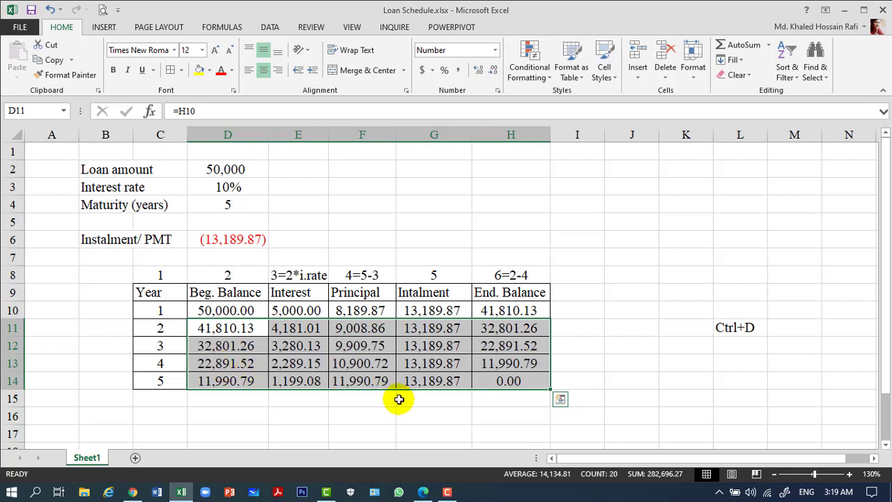
click(512, 381)
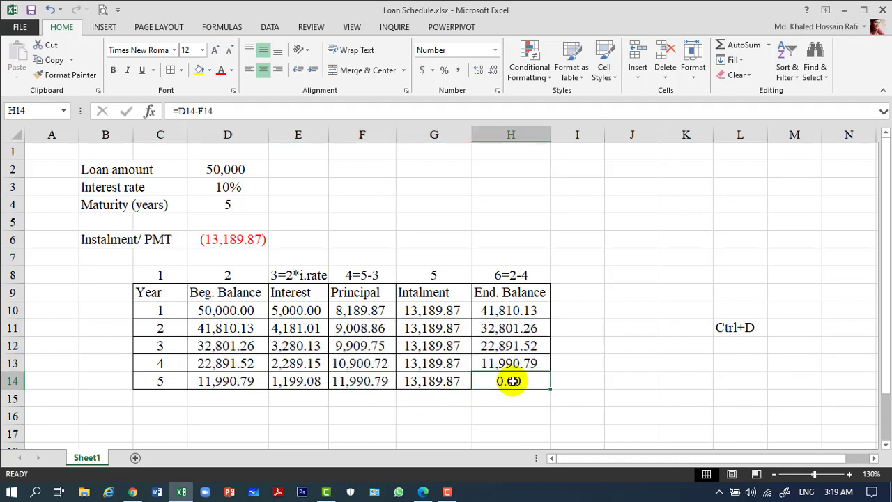